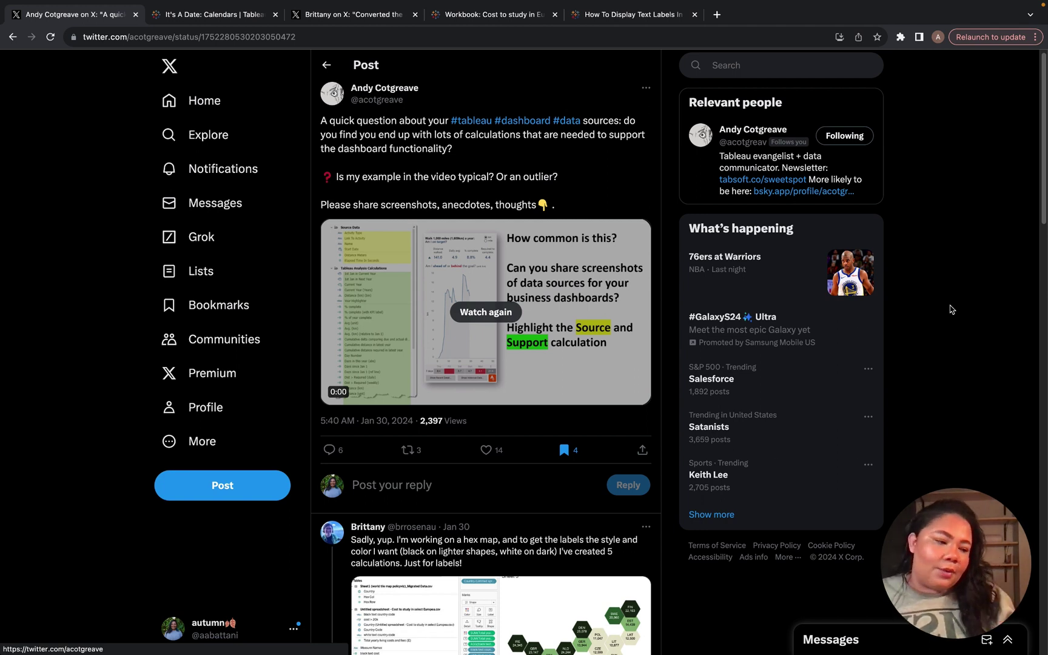
# - View the finished hex map image at full size in the thread, then return
pyautogui.scroll(-6, 949, 310)
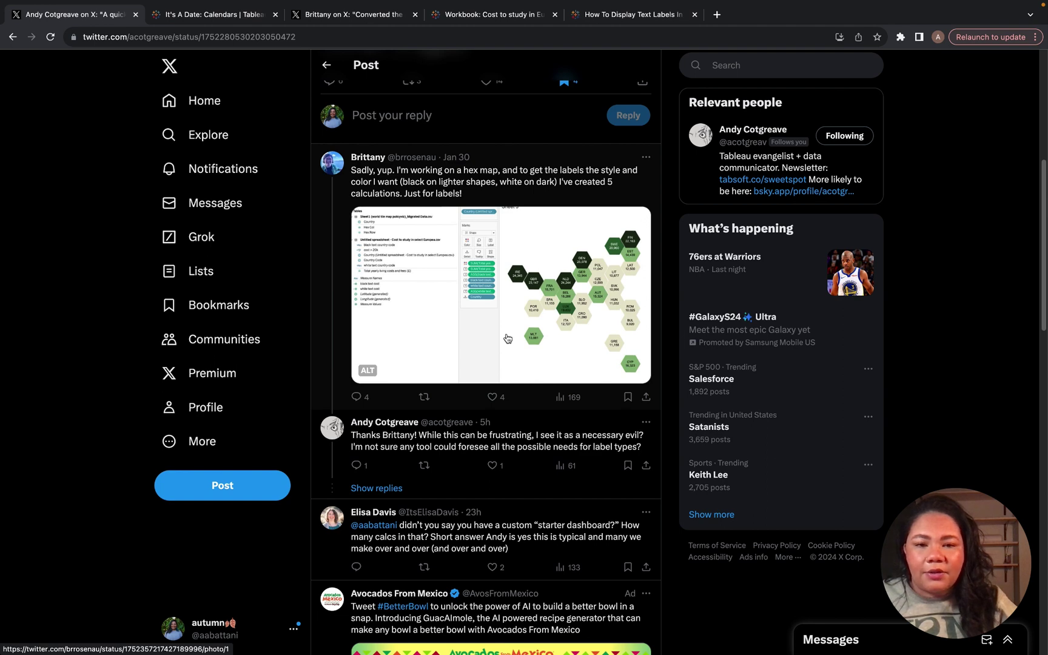
pyautogui.click(507, 338)
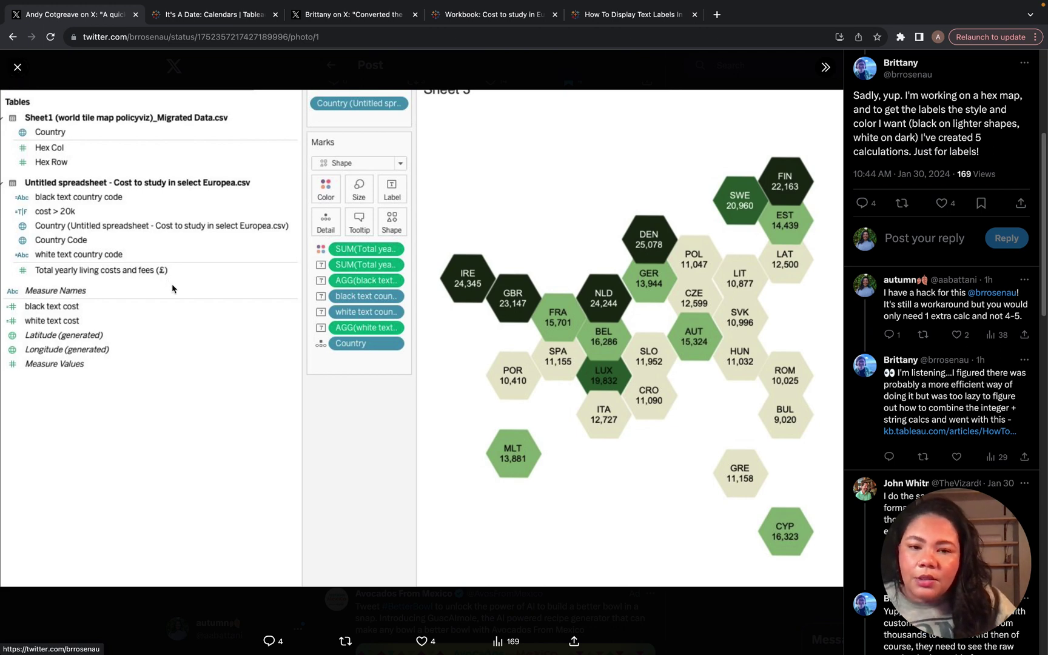
pyautogui.click(17, 69)
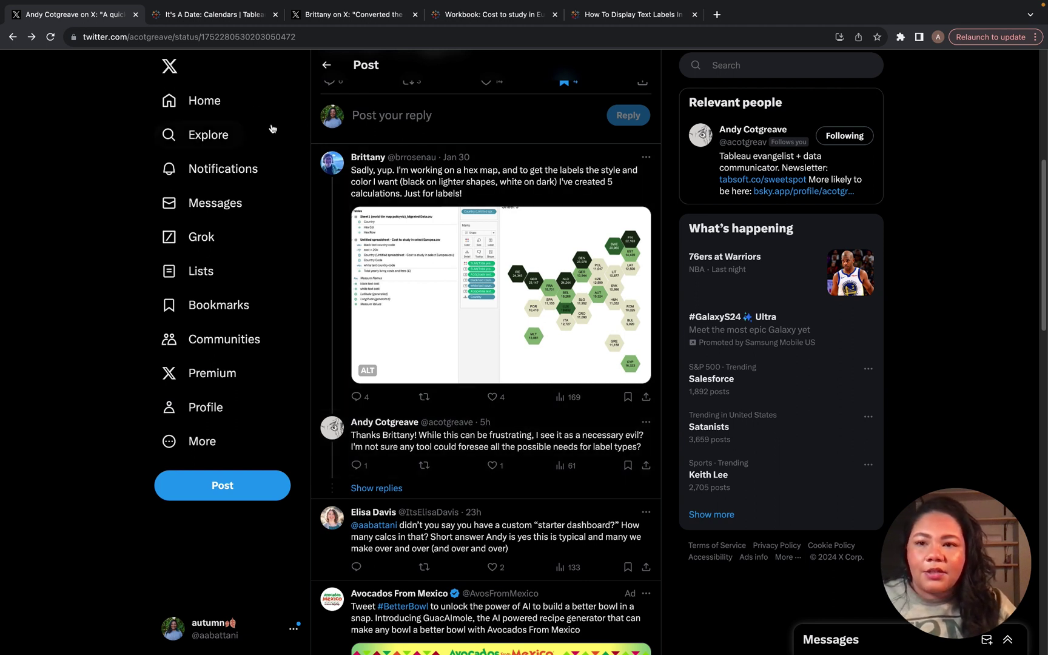
# - Switch to the It's A Date: Calendars Tableau Public page and scroll to the viz header and tabs
pyautogui.click(218, 21)
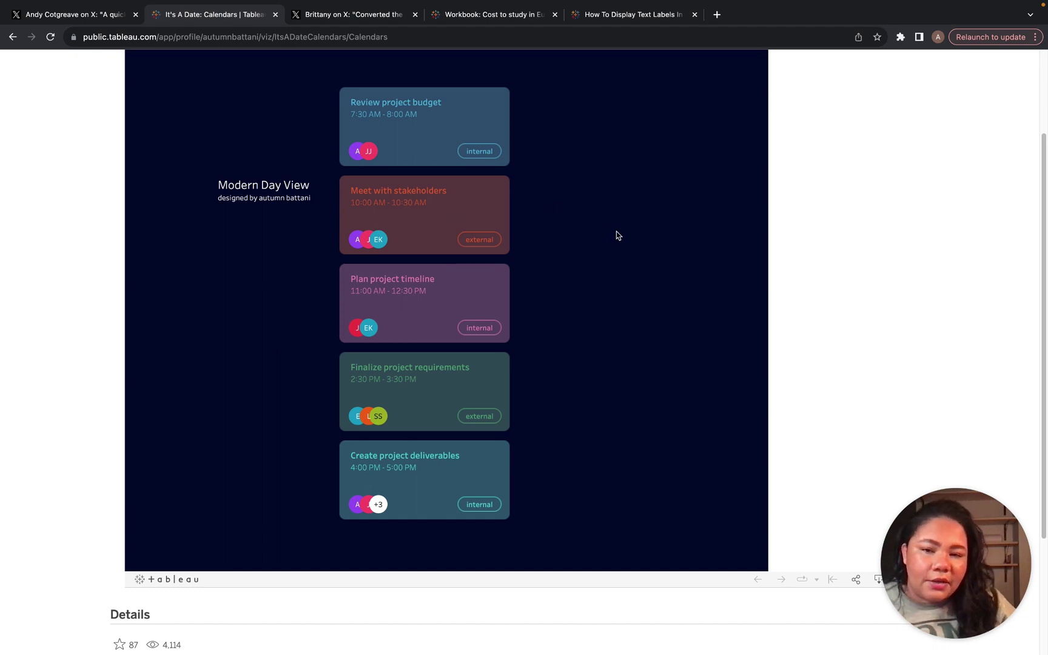
pyautogui.scroll(-1, 621, 241)
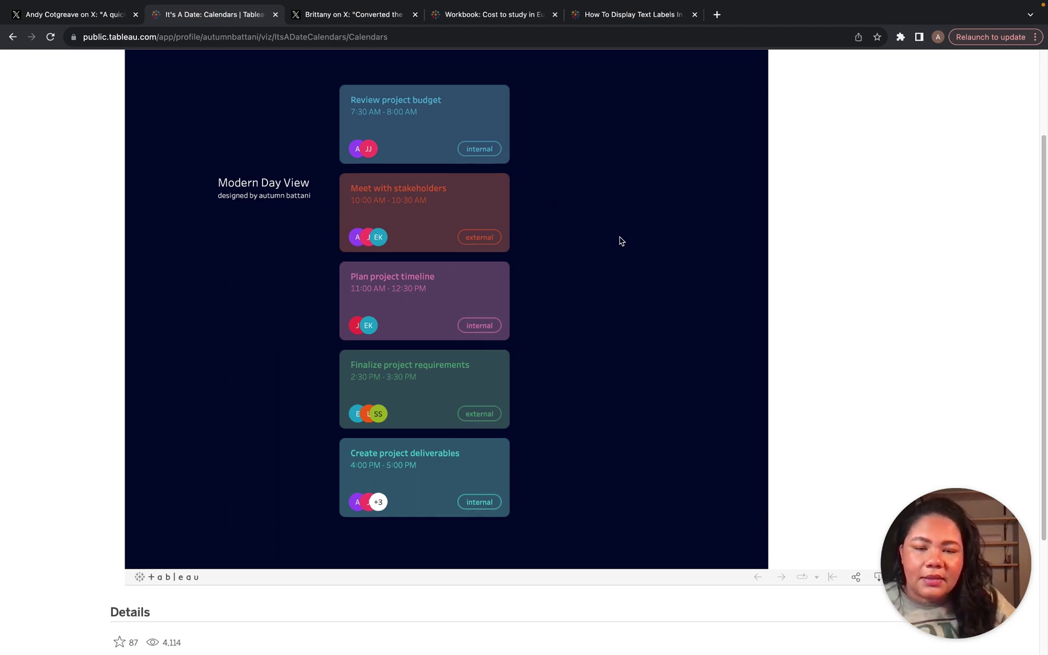
pyautogui.scroll(4, 621, 241)
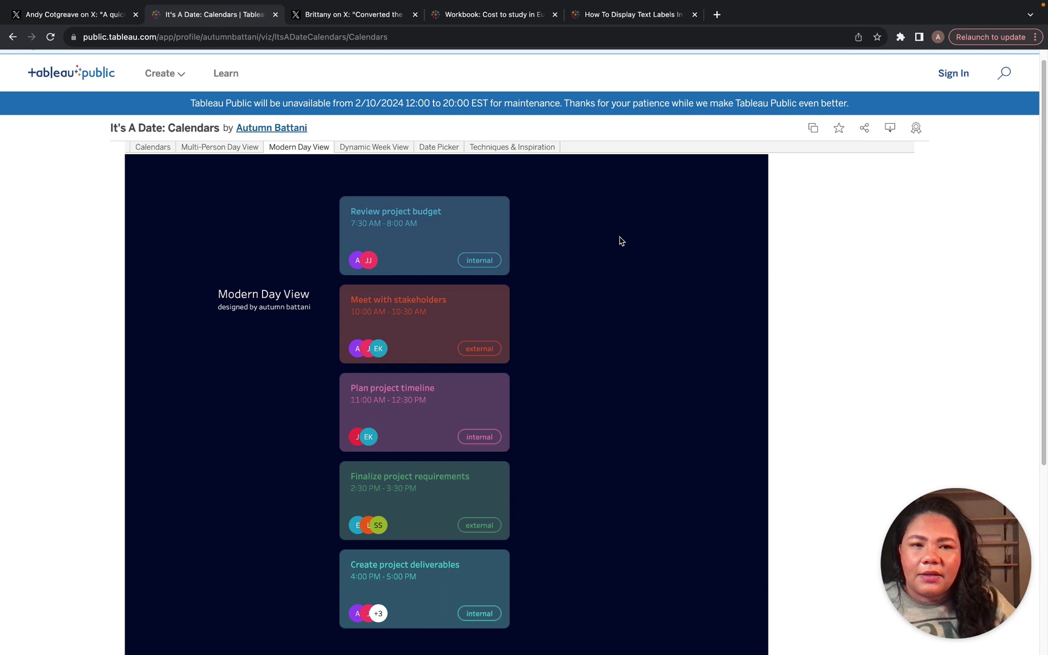
pyautogui.scroll(-1, 621, 241)
pyautogui.scroll(-1, 621, 241)
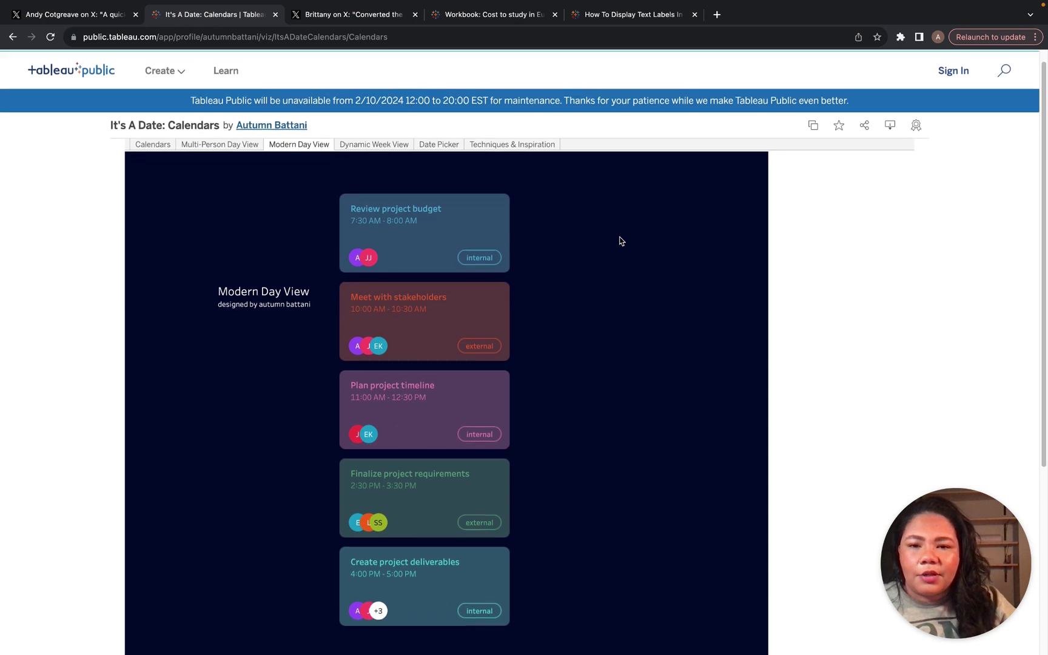
pyautogui.scroll(-2, 621, 241)
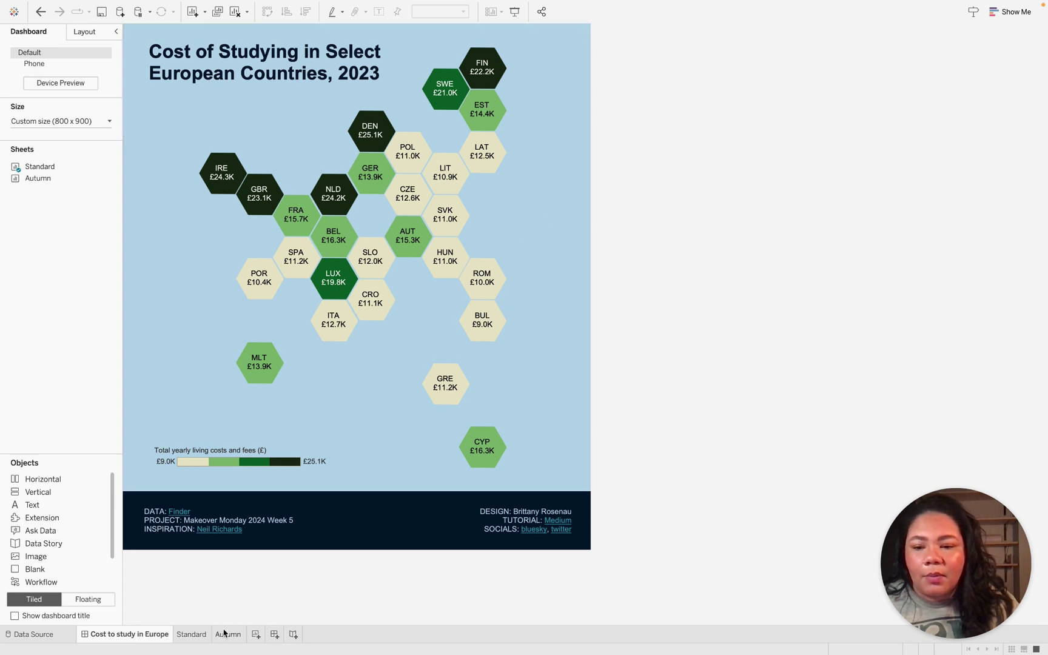
# - On the Standard worksheet, bring up the label text editor for the hex marks
pyautogui.click(190, 635)
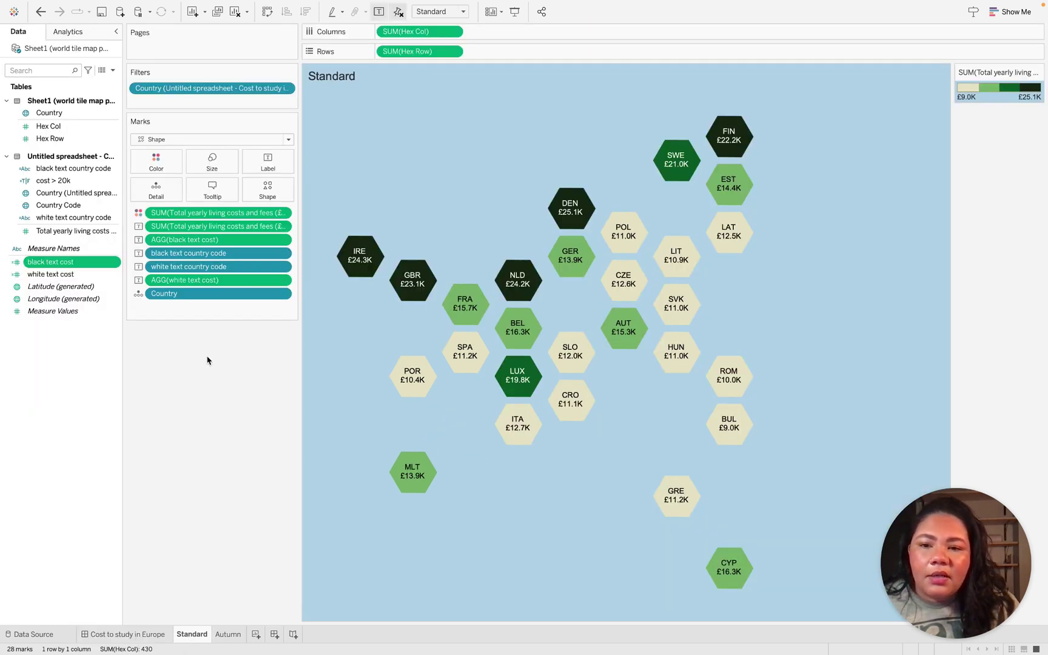
pyautogui.click(187, 253)
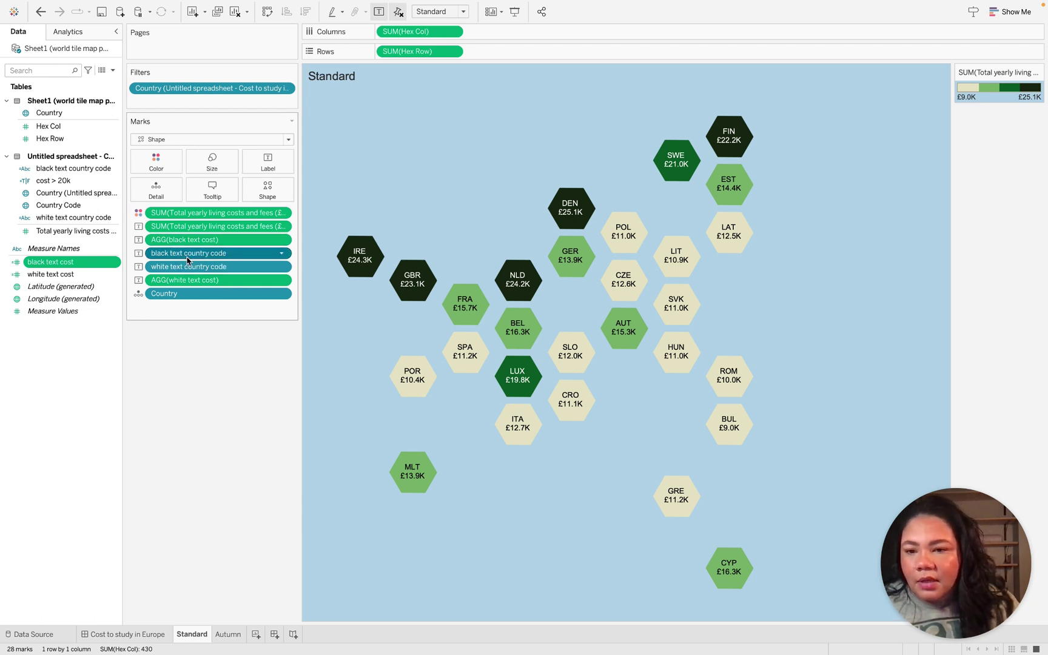
pyautogui.click(267, 162)
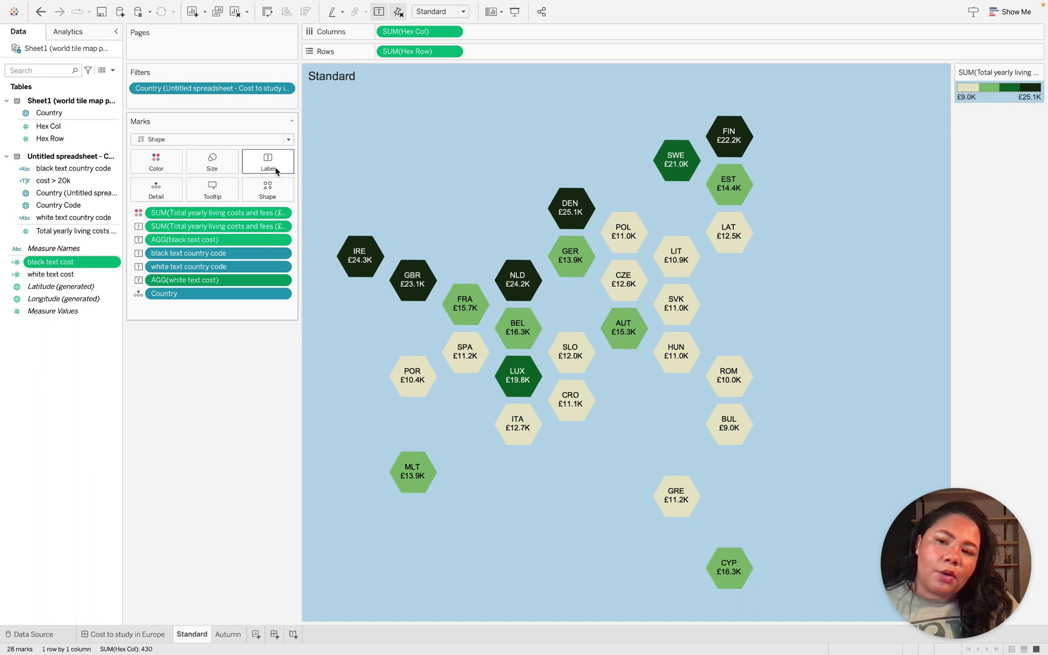
pyautogui.click(367, 222)
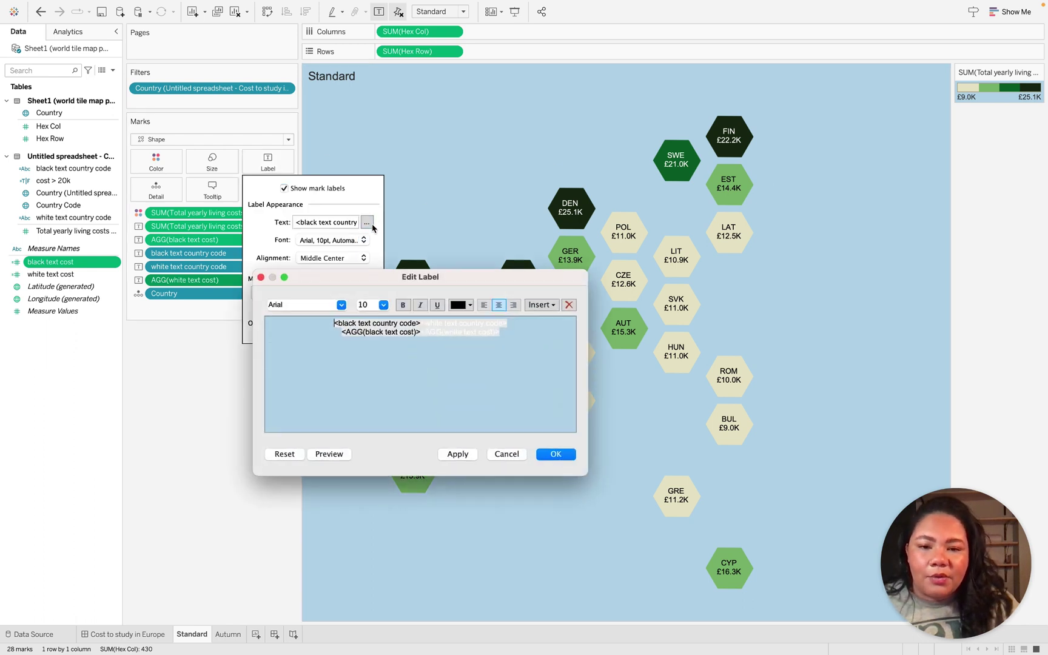
# - Inspect the black and white text country code and cost label fields, then close without changes
pyautogui.doubleClick(391, 321)
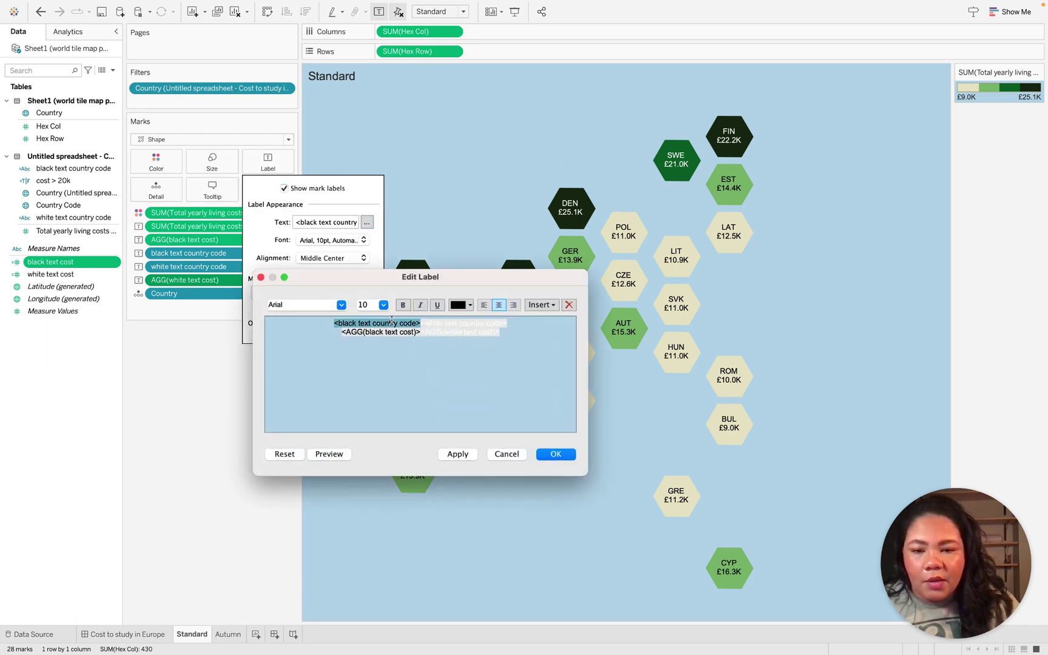
pyautogui.doubleClick(440, 325)
pyautogui.moveTo(420, 333); pyautogui.dragTo(501, 333)
pyautogui.click(527, 358)
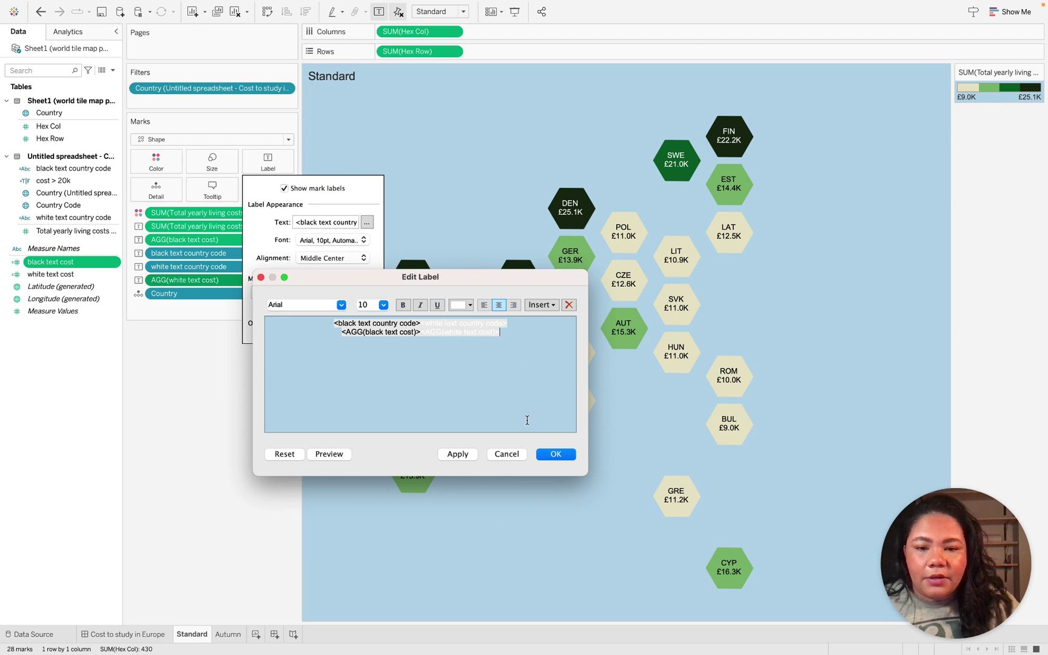
pyautogui.click(506, 455)
pyautogui.click(227, 412)
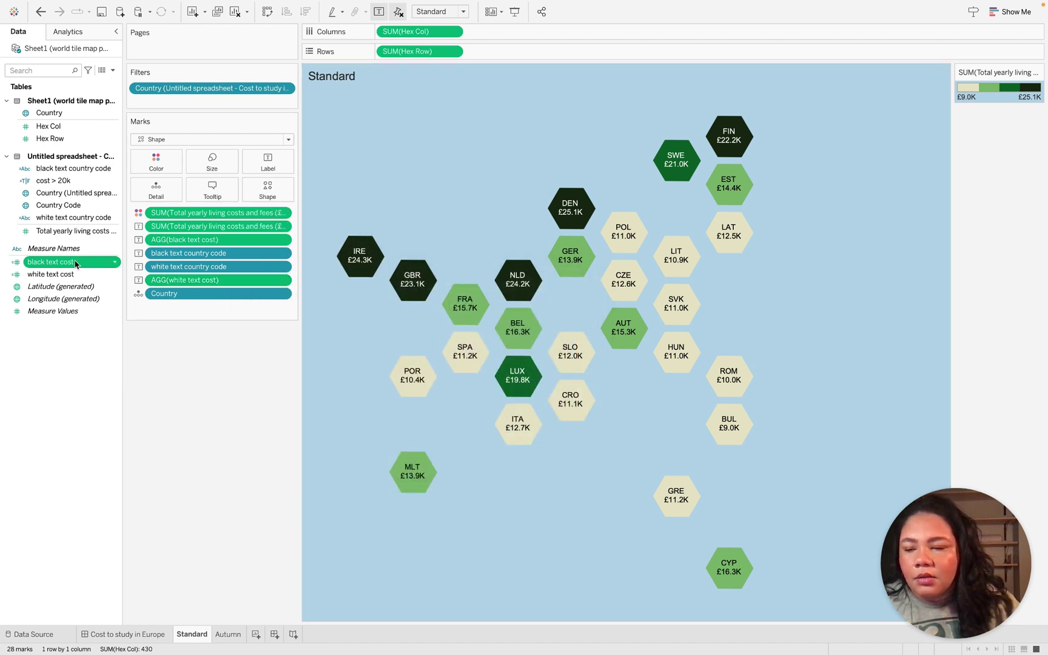
pyautogui.rightClick(72, 267)
pyautogui.click(111, 328)
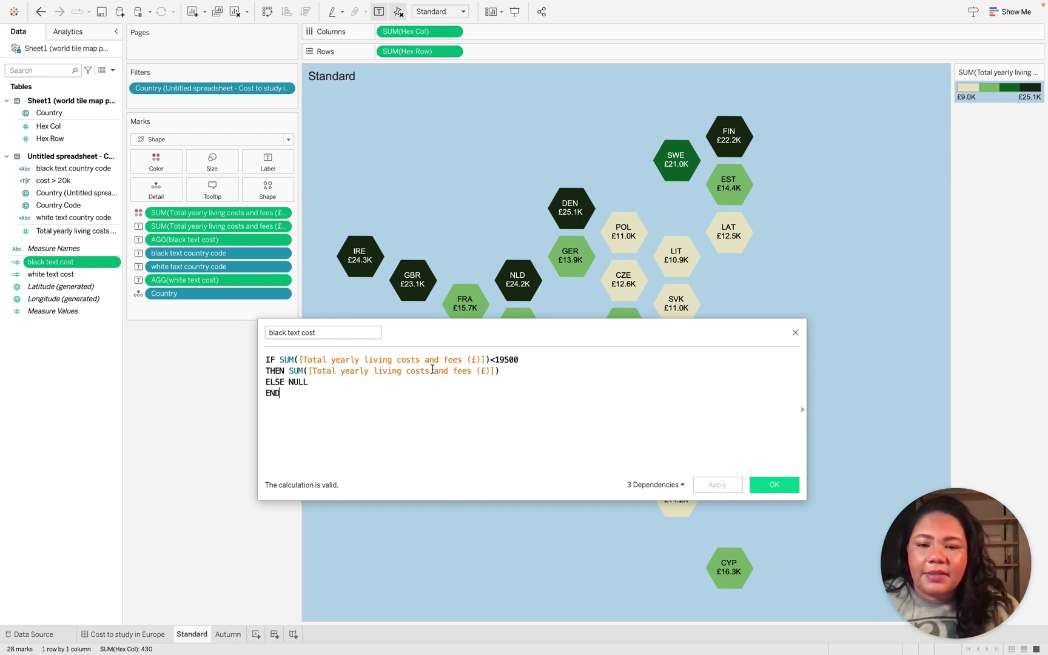
pyautogui.moveTo(484, 342); pyautogui.dragTo(415, 278)
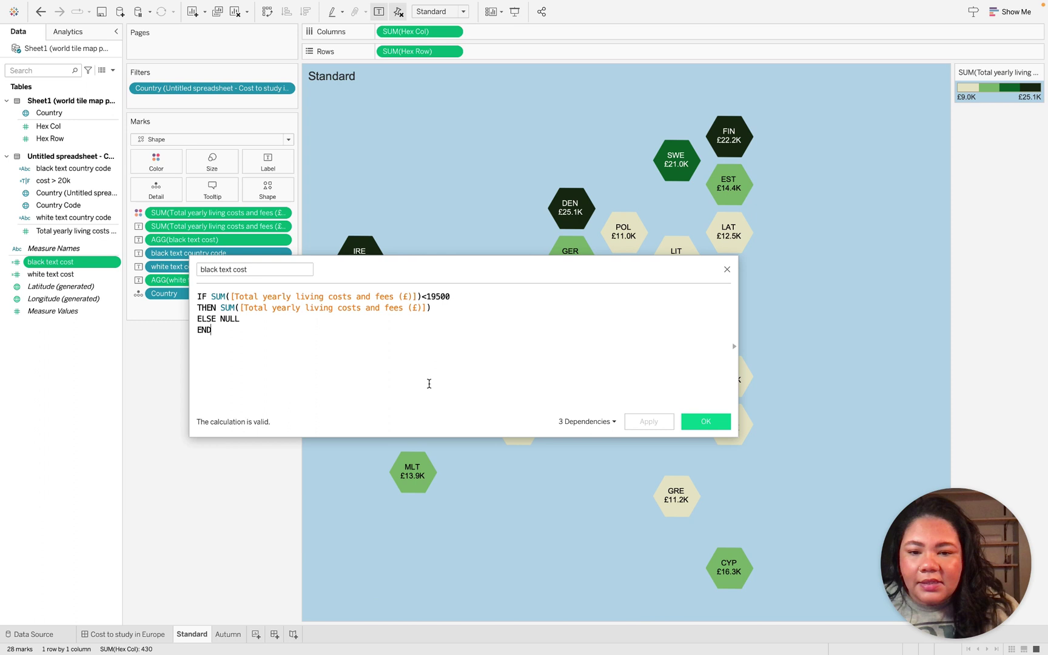
pyautogui.moveTo(737, 373); pyautogui.dragTo(576, 388)
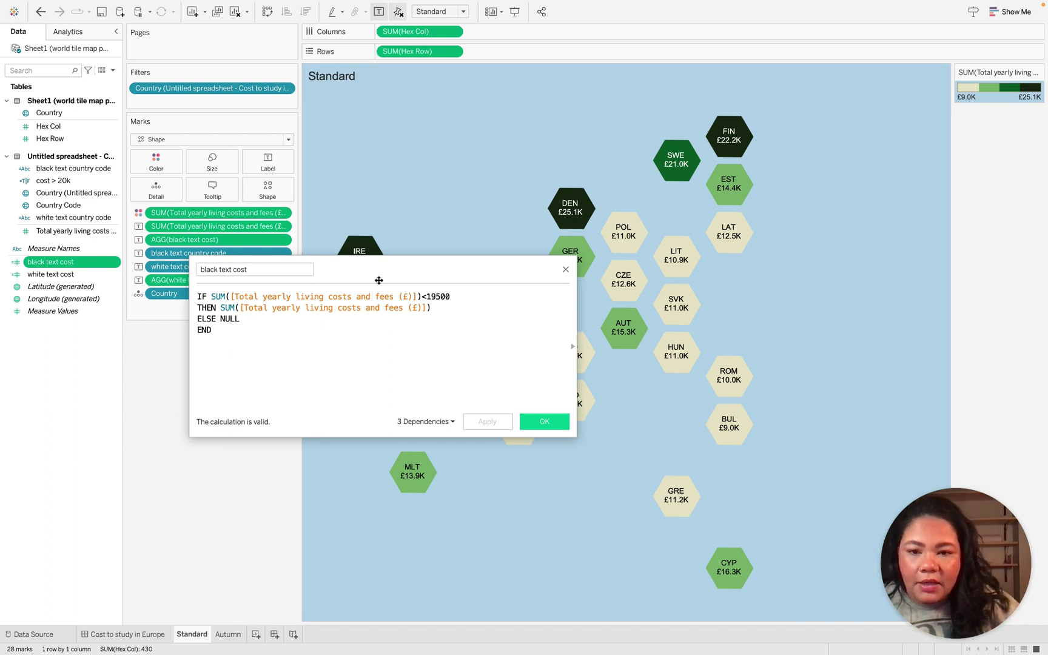
pyautogui.moveTo(374, 280); pyautogui.dragTo(281, 446)
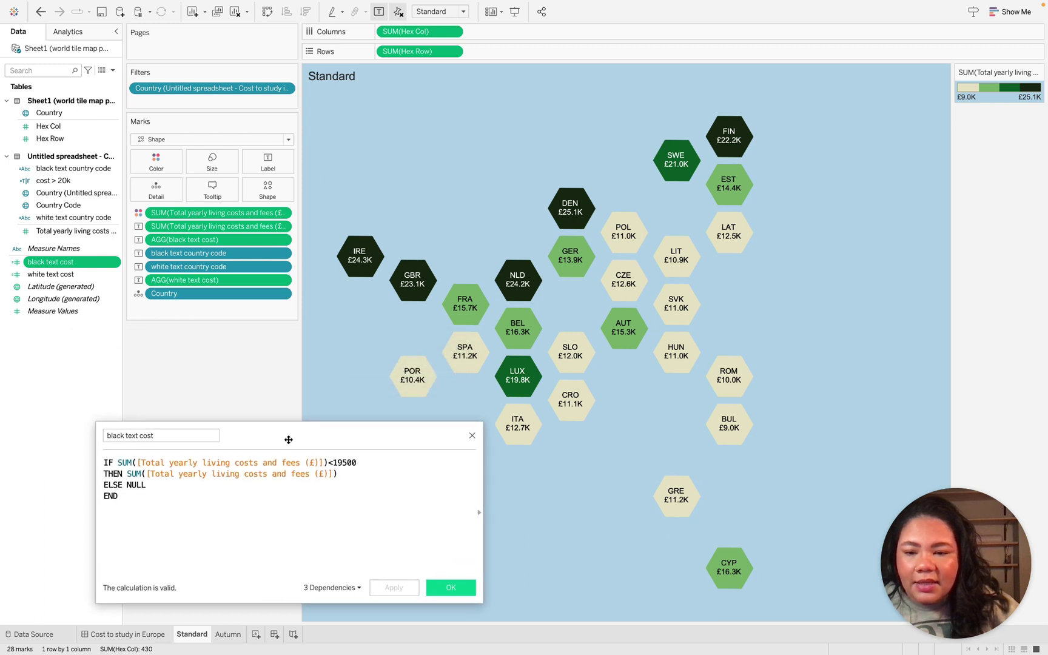
pyautogui.moveTo(362, 471); pyautogui.dragTo(335, 463)
pyautogui.click(368, 473)
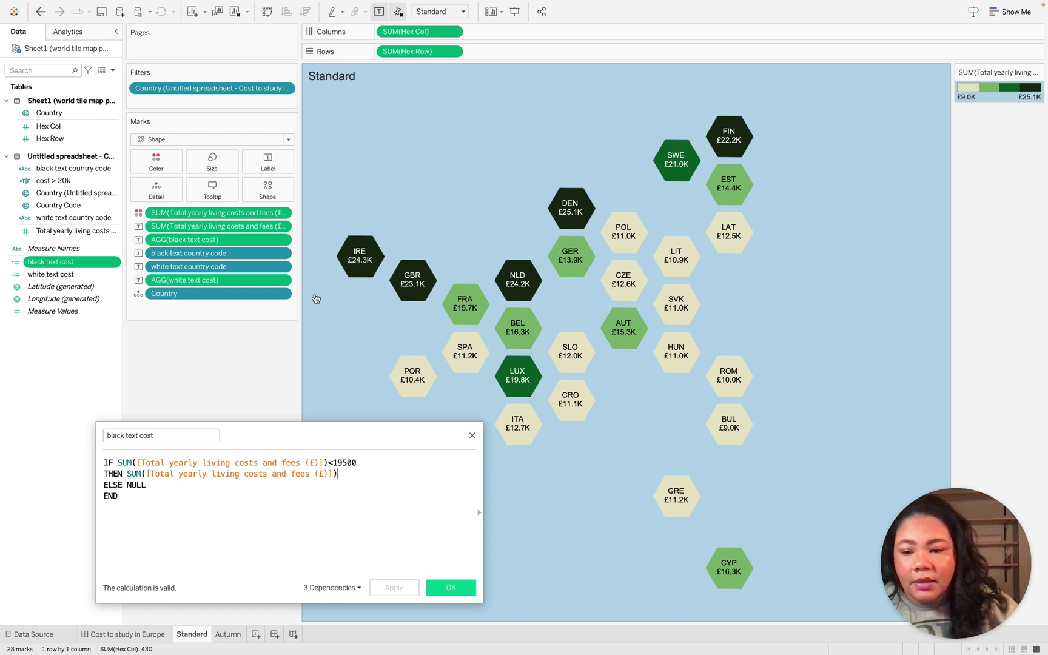
pyautogui.moveTo(127, 474); pyautogui.dragTo(372, 479)
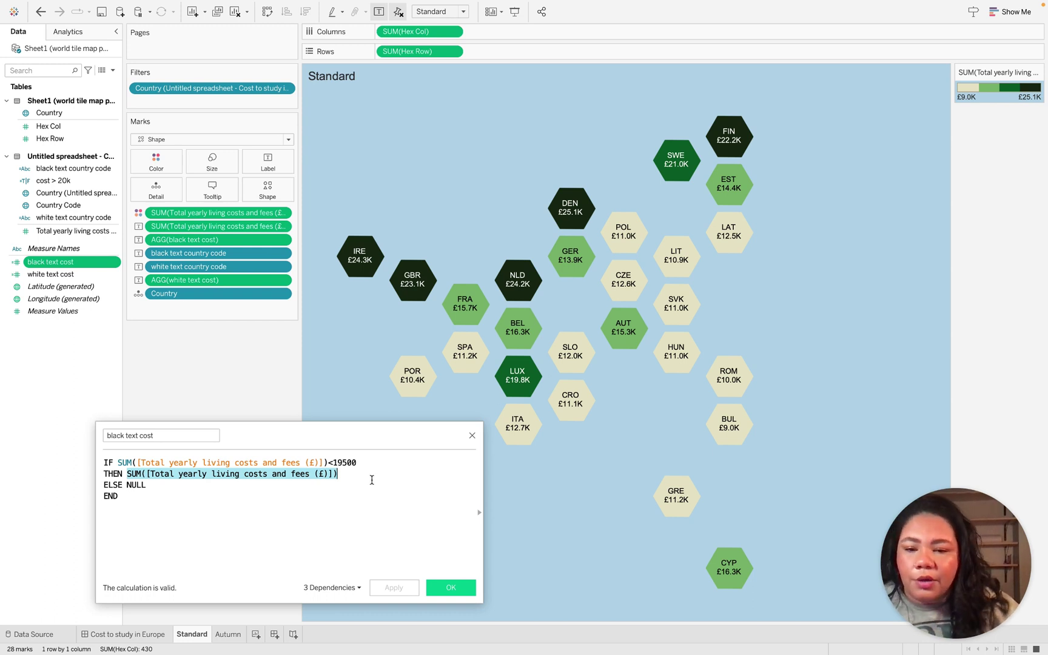
pyautogui.click(221, 489)
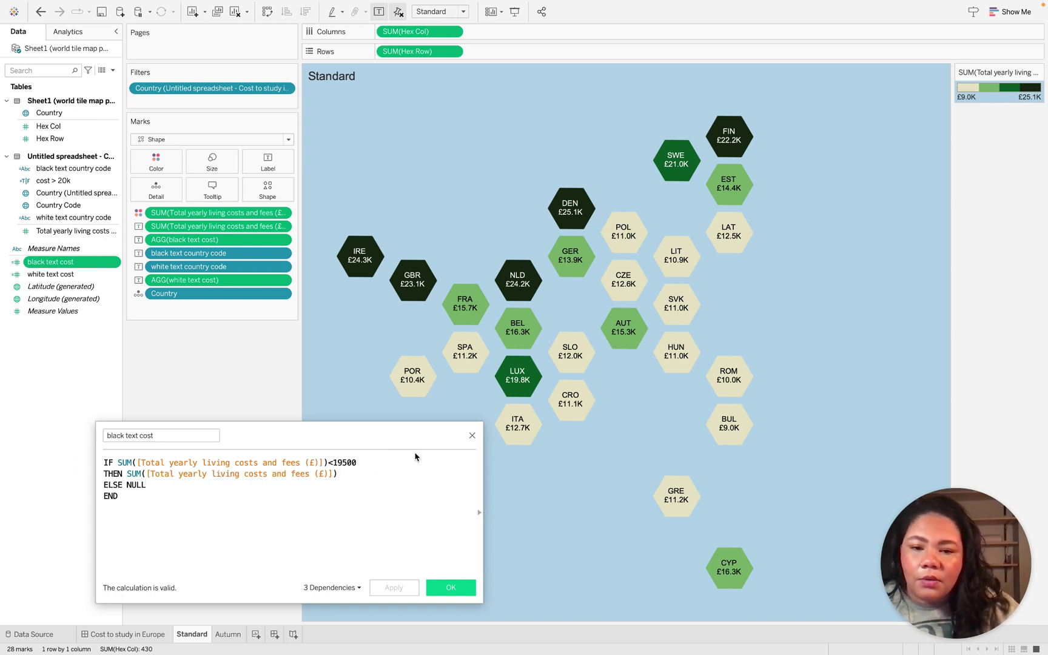
pyautogui.click(472, 436)
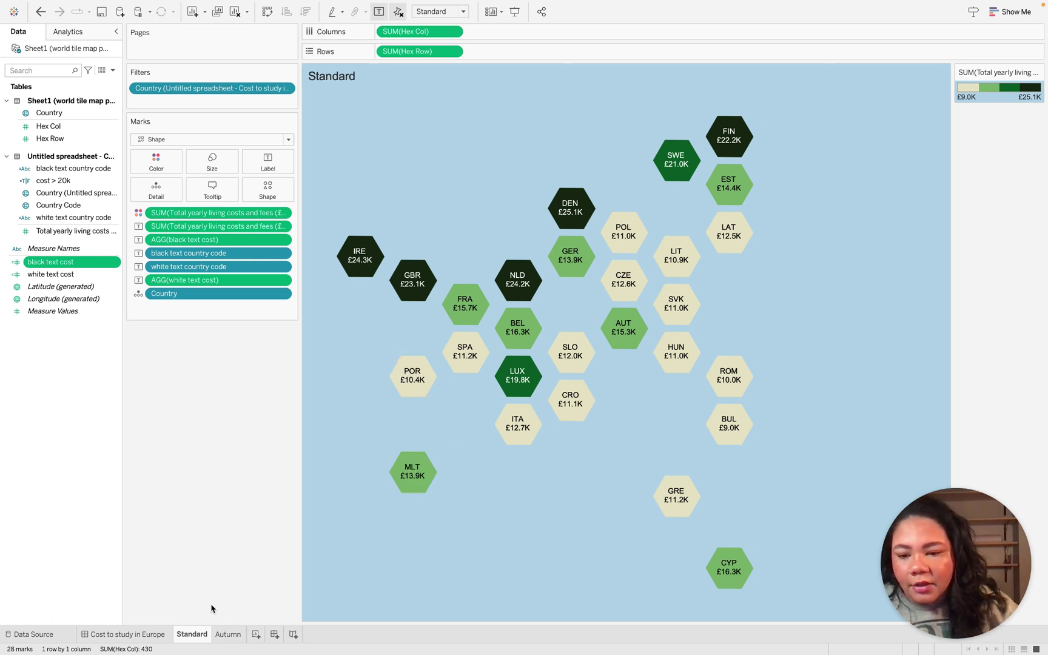
# - On the Autumn worksheet, remove the four black/white text label fields from the hexes
pyautogui.click(226, 634)
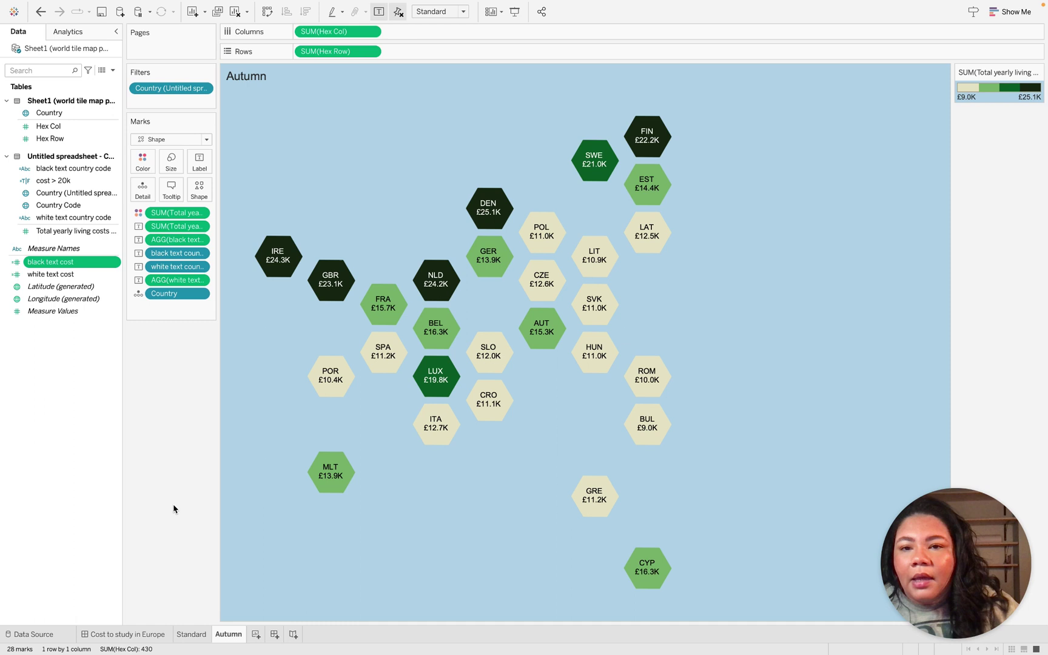
pyautogui.moveTo(218, 237); pyautogui.dragTo(279, 238)
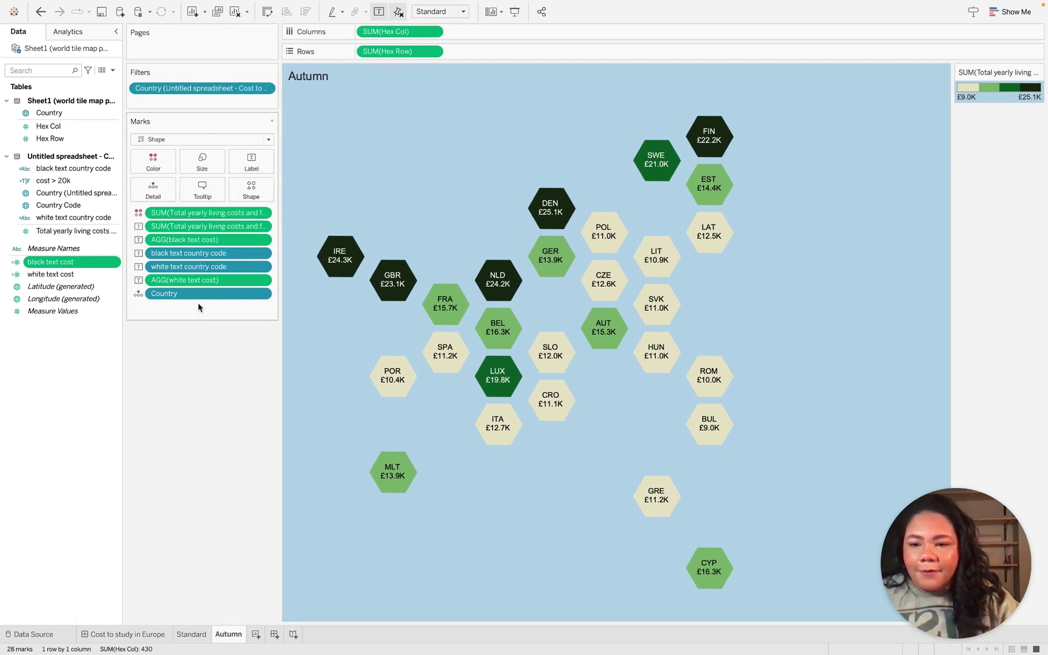
pyautogui.click(212, 240)
pyautogui.keyDown('shift'); pyautogui.click(221, 281); pyautogui.keyUp('shift')
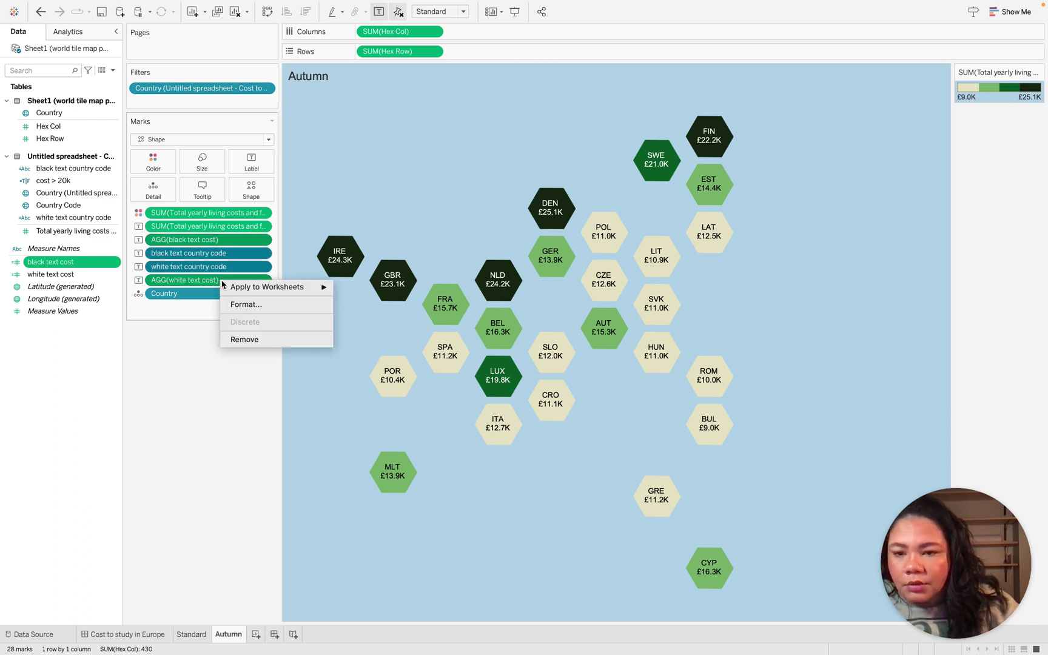
pyautogui.click(261, 345)
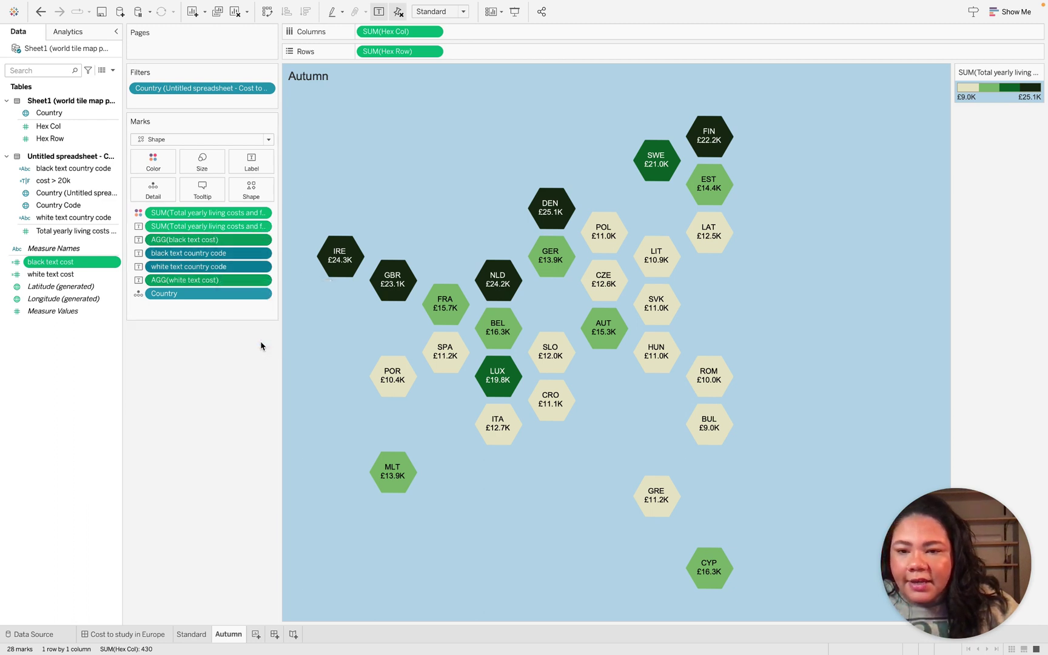
# - Remove the total yearly living costs label from the hexagons, then undo the last change
pyautogui.rightClick(231, 227)
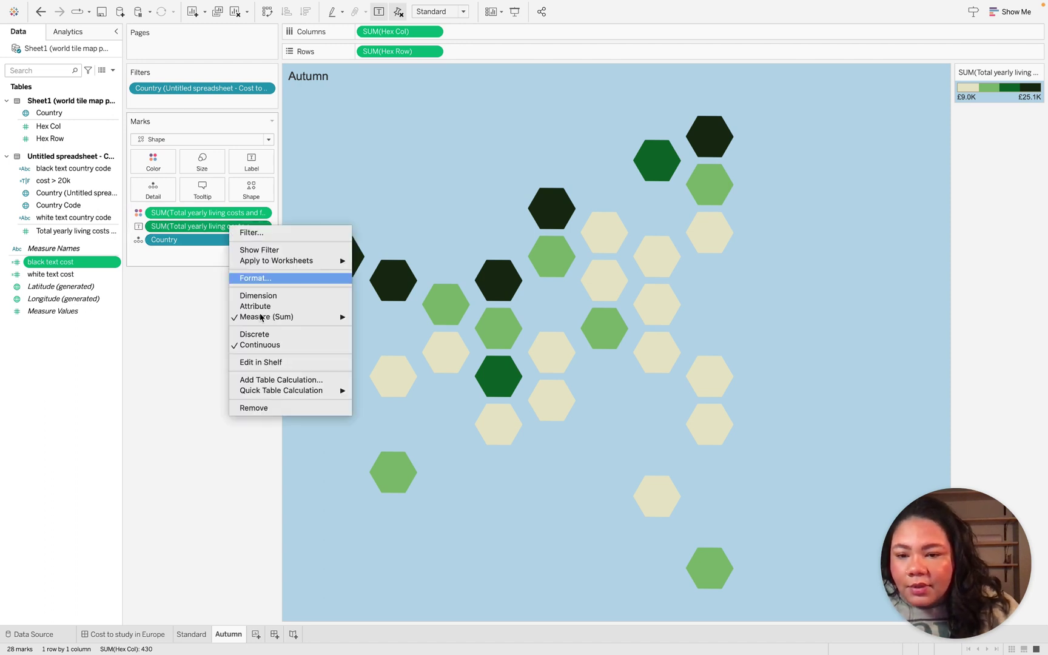
pyautogui.click(274, 408)
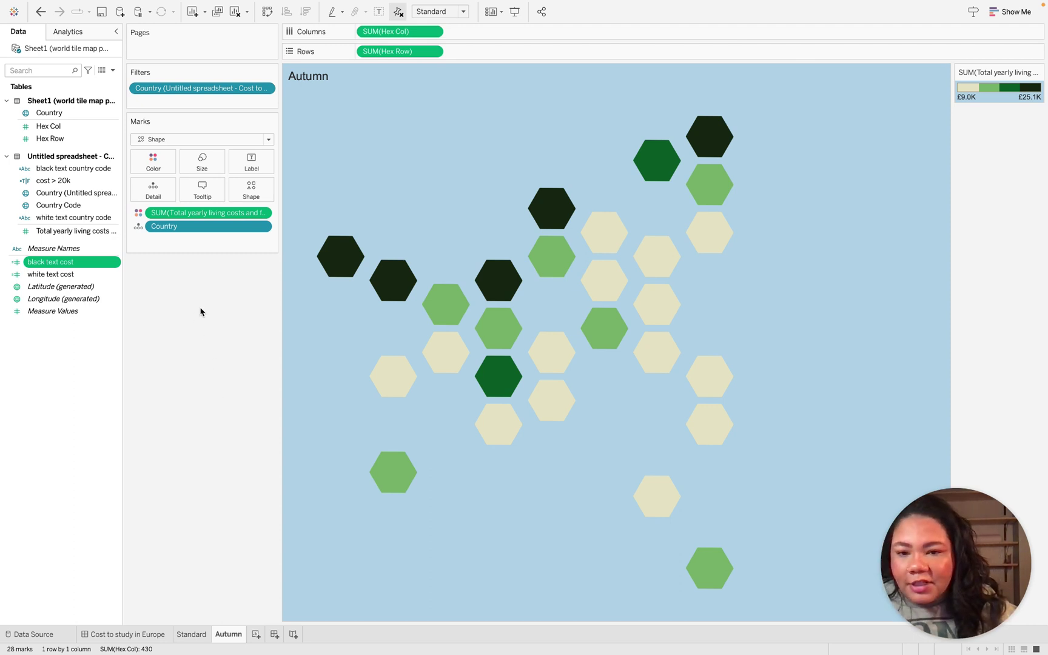
pyautogui.press('super+z')
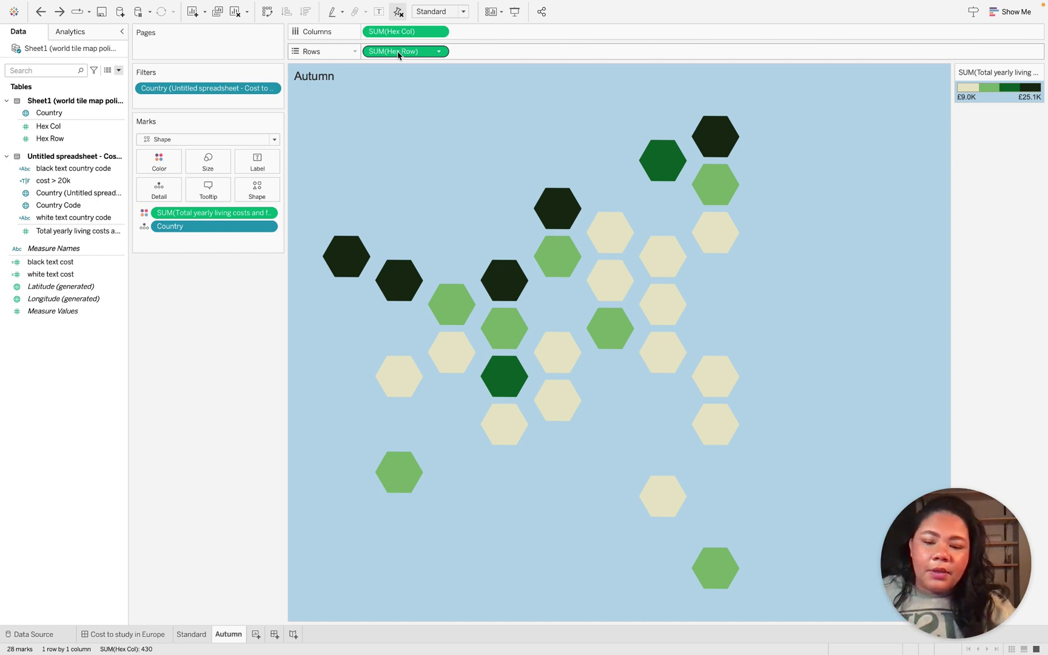
# - Add a second SUM(Hex Row) as a synchronised dual axis and hide its row axis headers
pyautogui.moveTo(398, 55); pyautogui.dragTo(487, 51)
pyautogui.rightClick(485, 54)
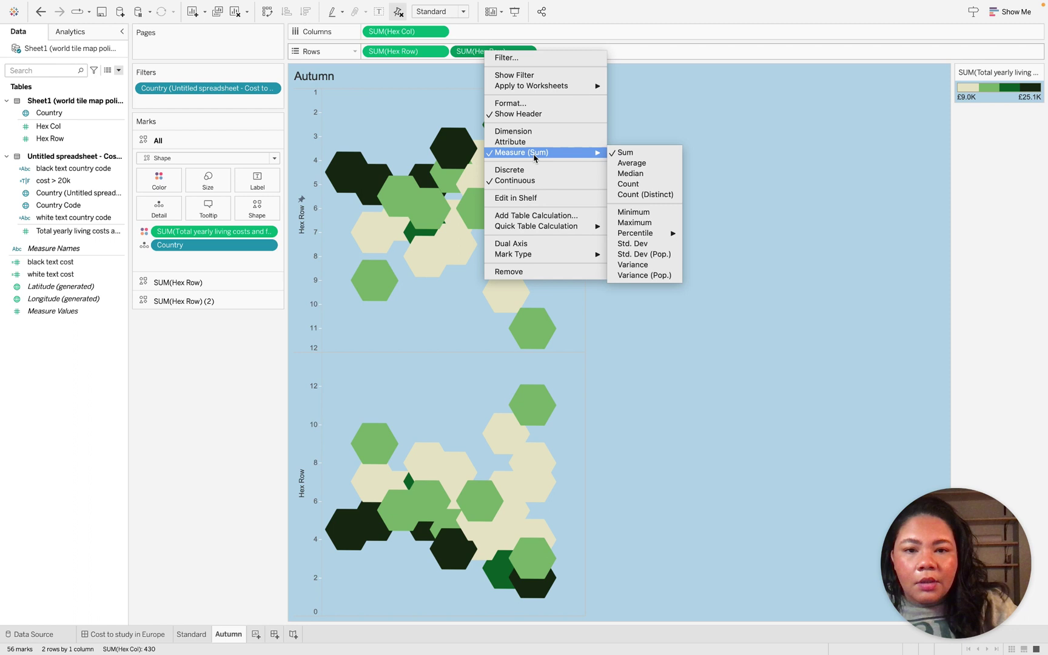
pyautogui.click(552, 252)
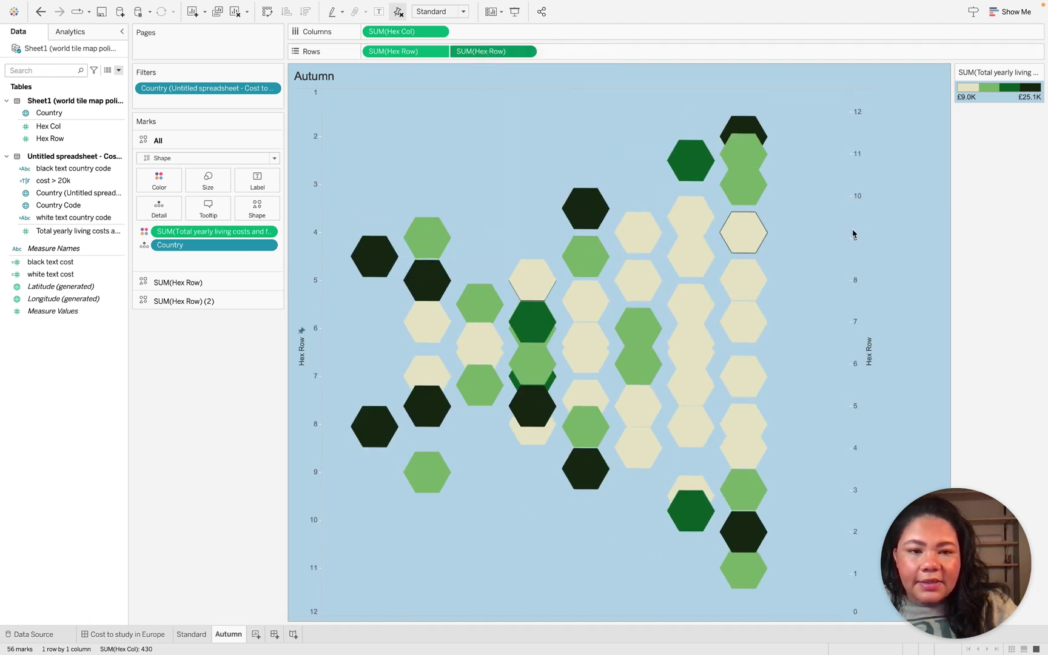
pyautogui.rightClick(871, 221)
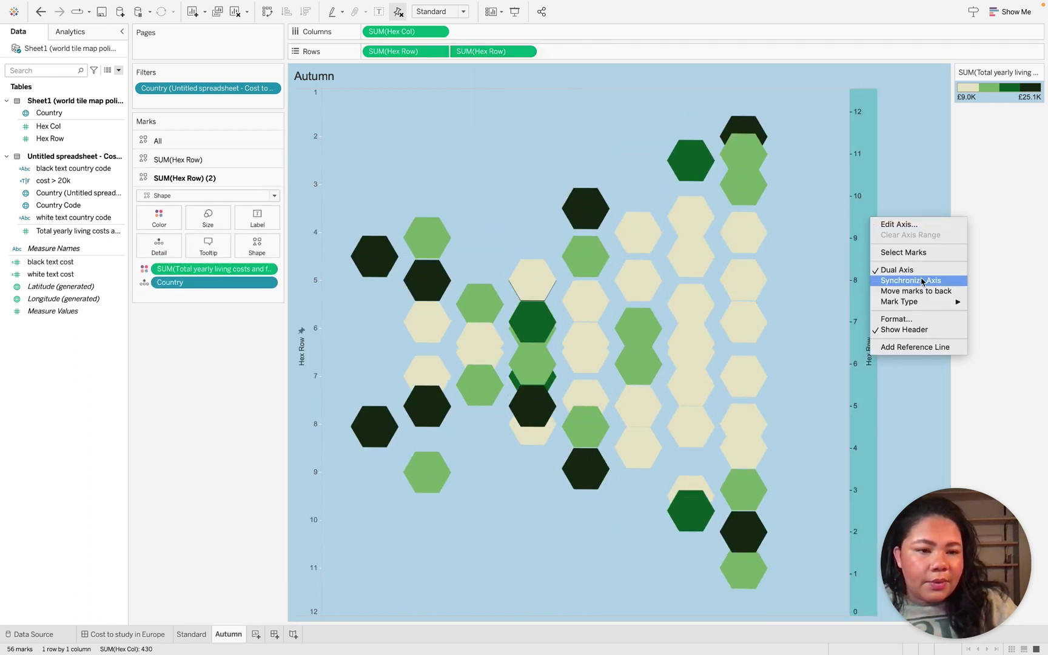
pyautogui.click(920, 278)
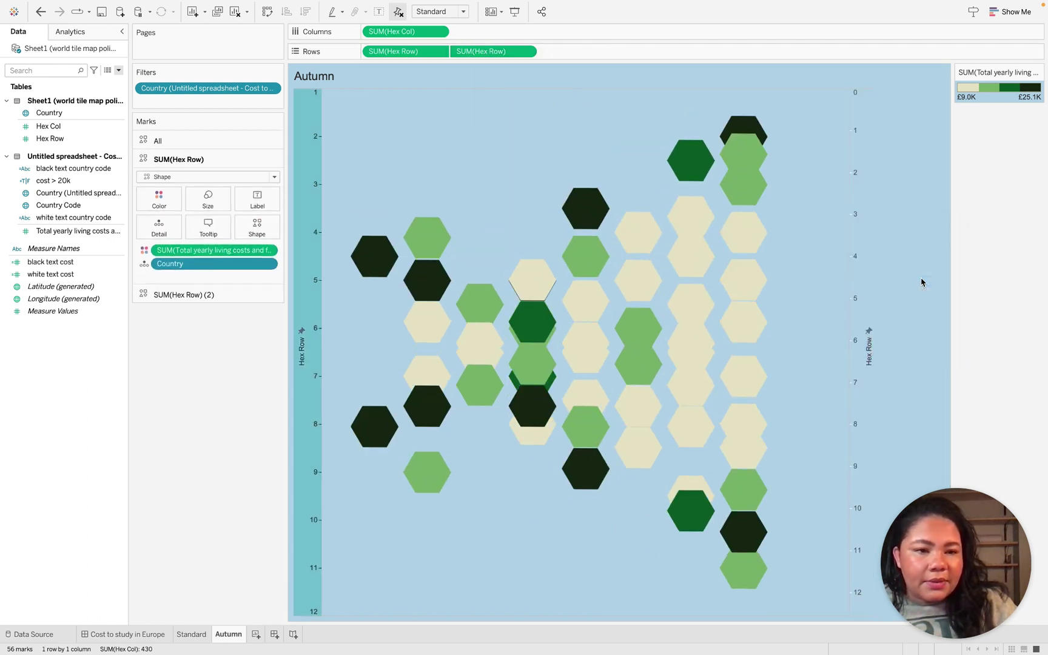
pyautogui.rightClick(873, 220)
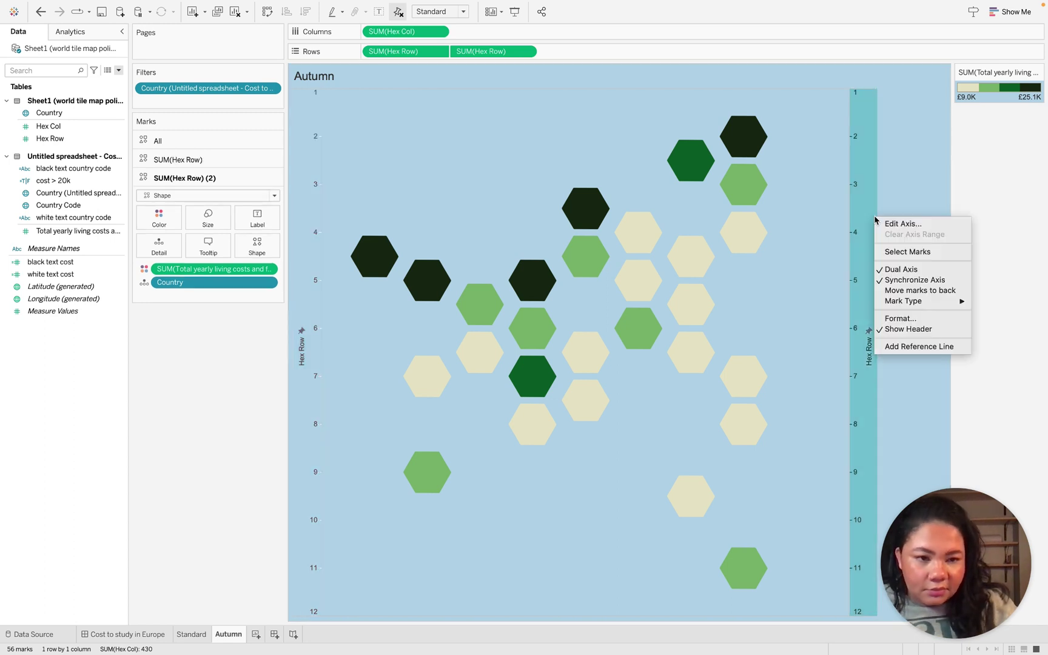
pyautogui.click(918, 331)
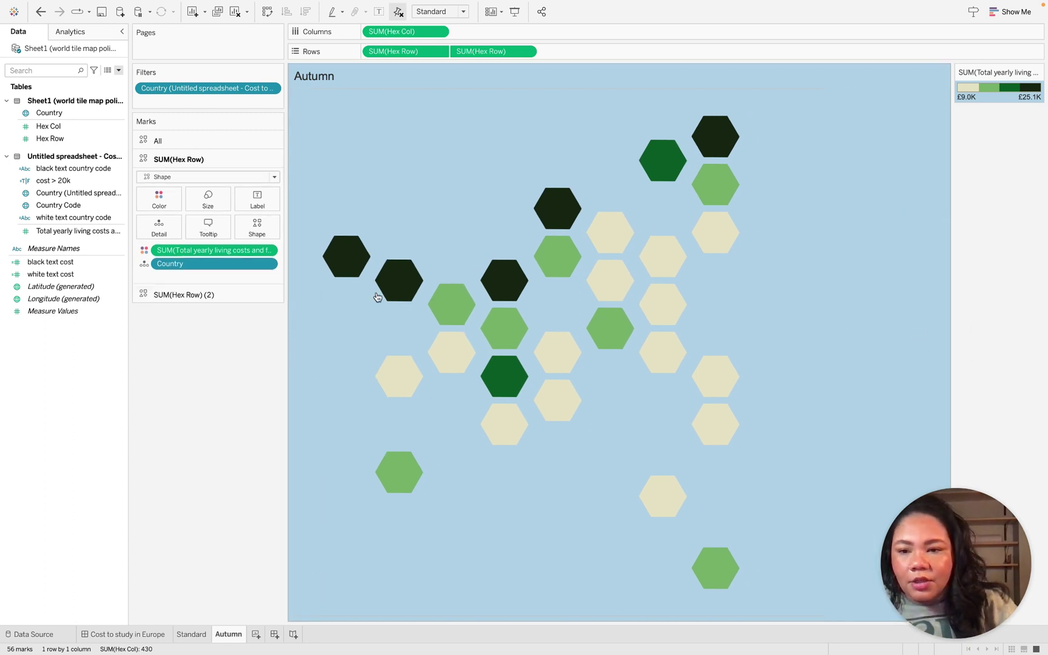
pyautogui.click(197, 295)
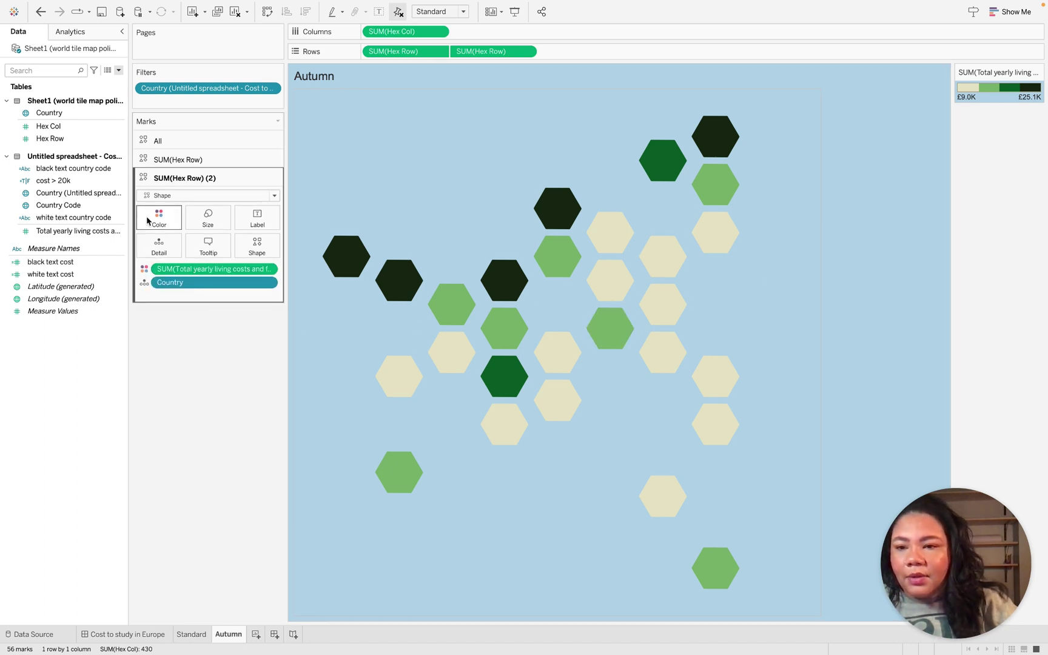
# - Widen the data pane and select the Total yearly living costs and fees (£) field
pyautogui.moveTo(129, 214); pyautogui.dragTo(176, 213)
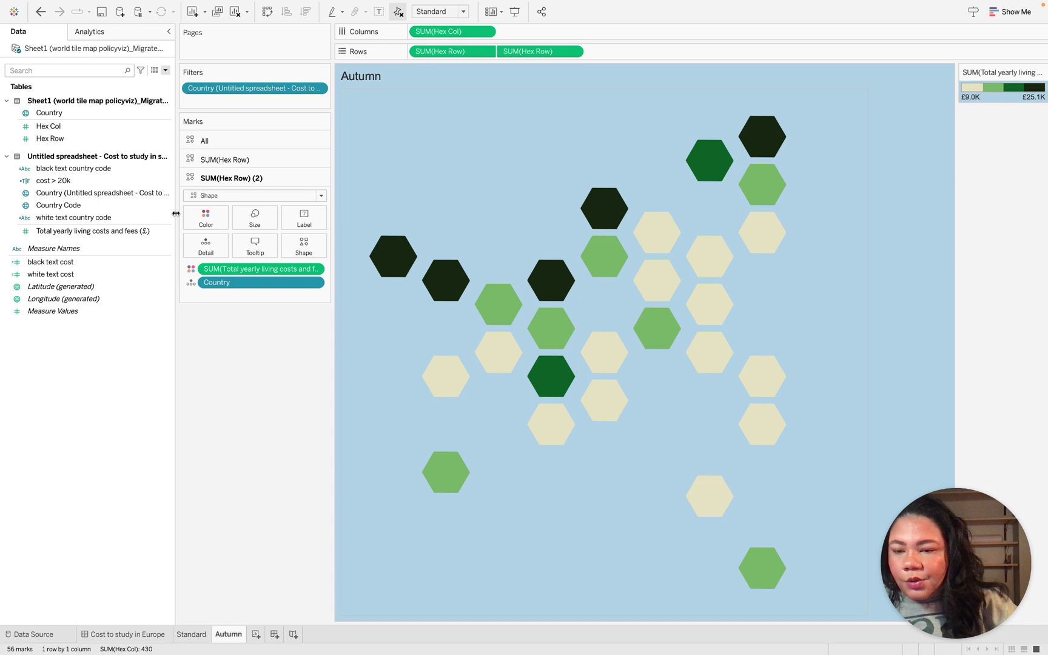
pyautogui.click(108, 231)
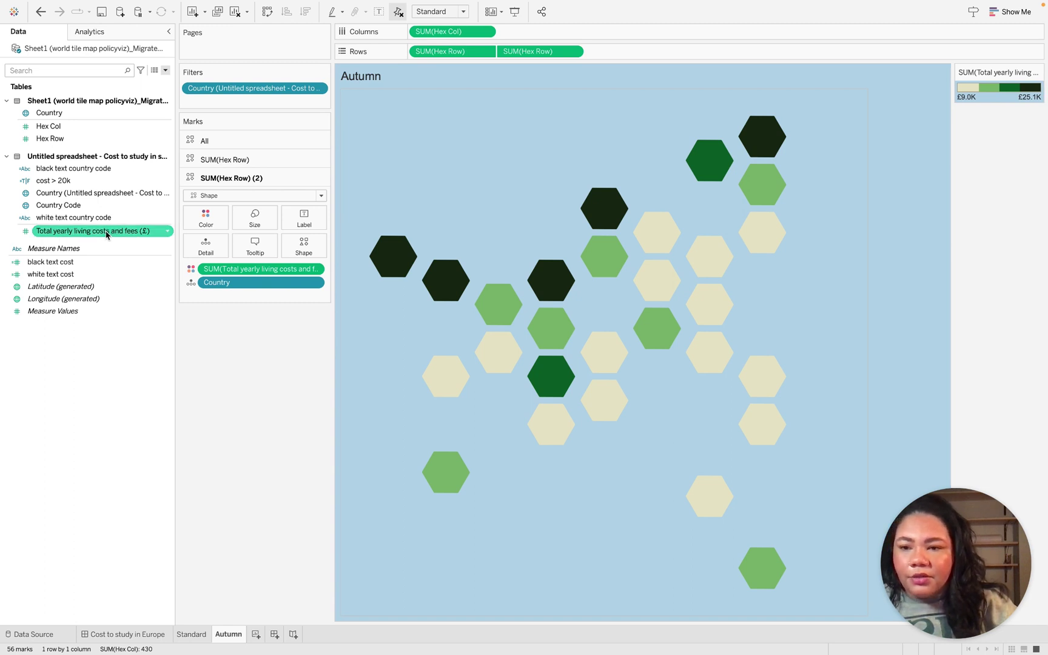
pyautogui.moveTo(107, 234); pyautogui.dragTo(252, 387)
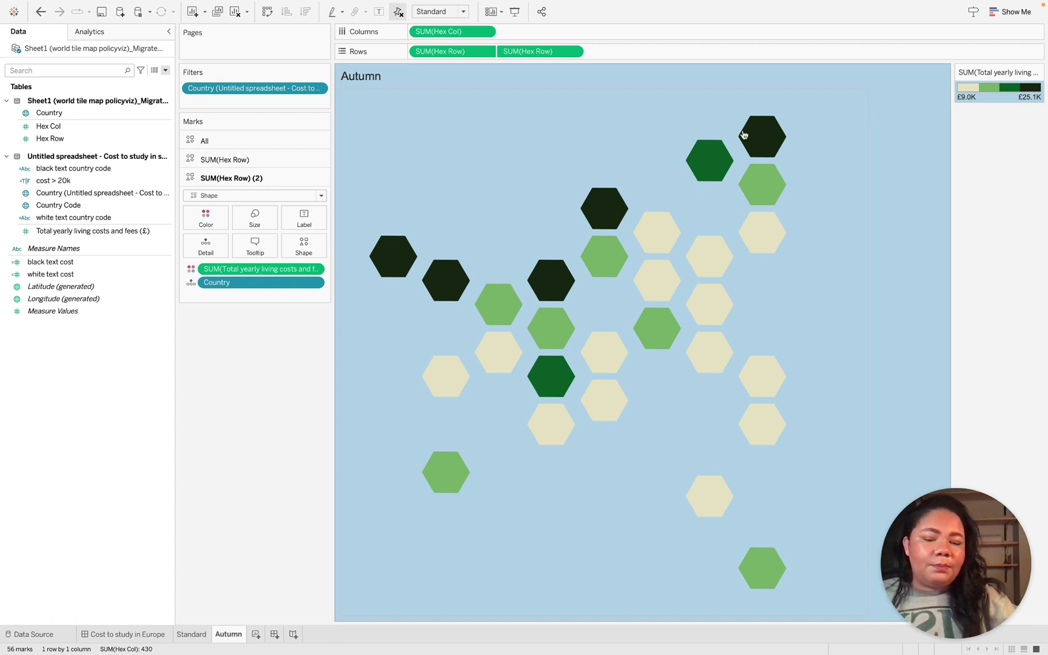
pyautogui.click(122, 234)
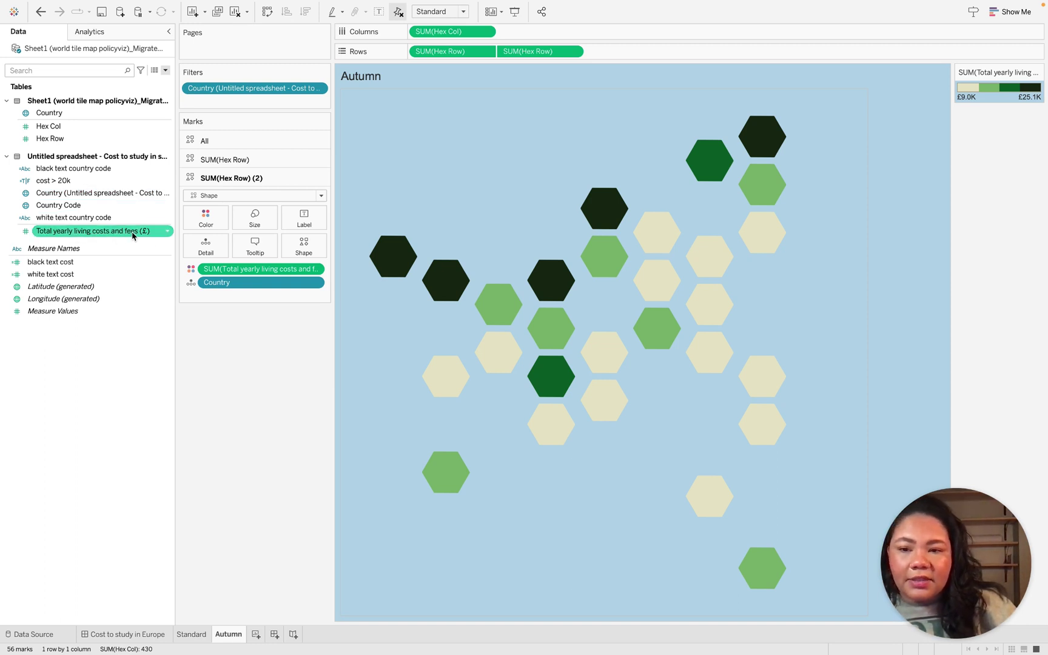
pyautogui.click(237, 178)
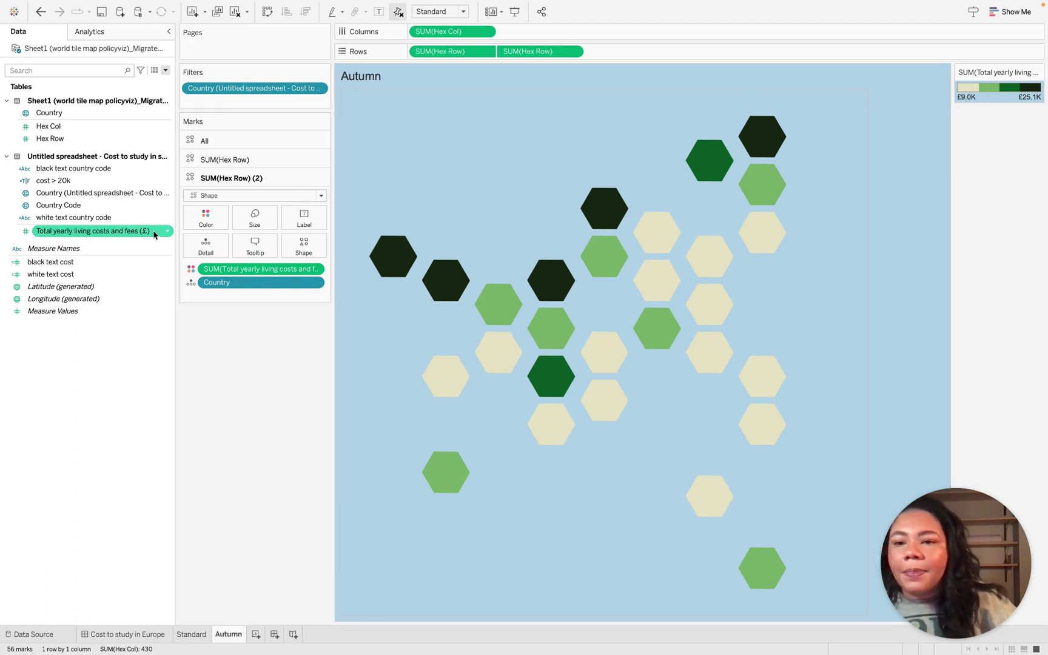
# - Duplicate the Total yearly living costs and fees (£) field
pyautogui.rightClick(131, 233)
pyautogui.moveTo(170, 308)
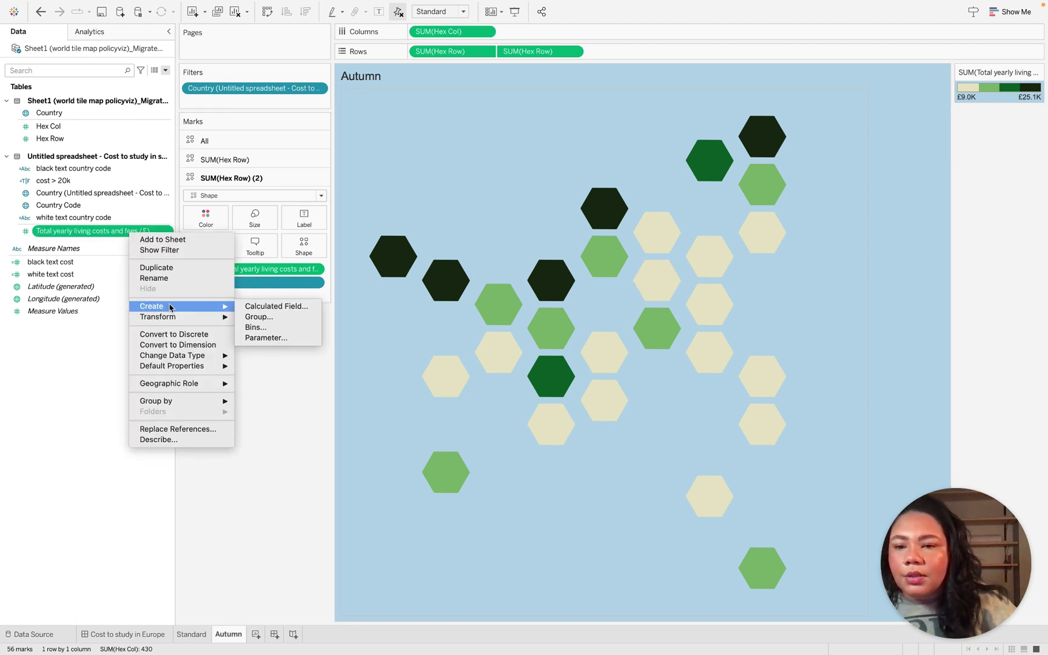
pyautogui.click(169, 269)
# - Rename the copy to 'COLOR | Total yearly living costs and fees (£)', dropping the '(copy)' suffix
pyautogui.rightClick(138, 243)
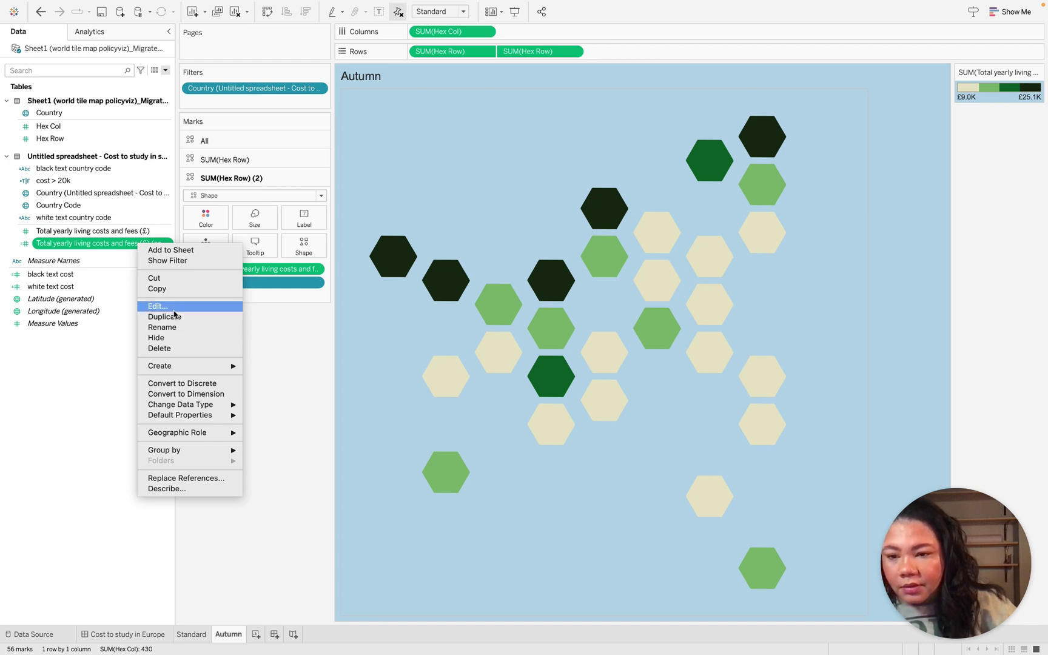
pyautogui.click(174, 307)
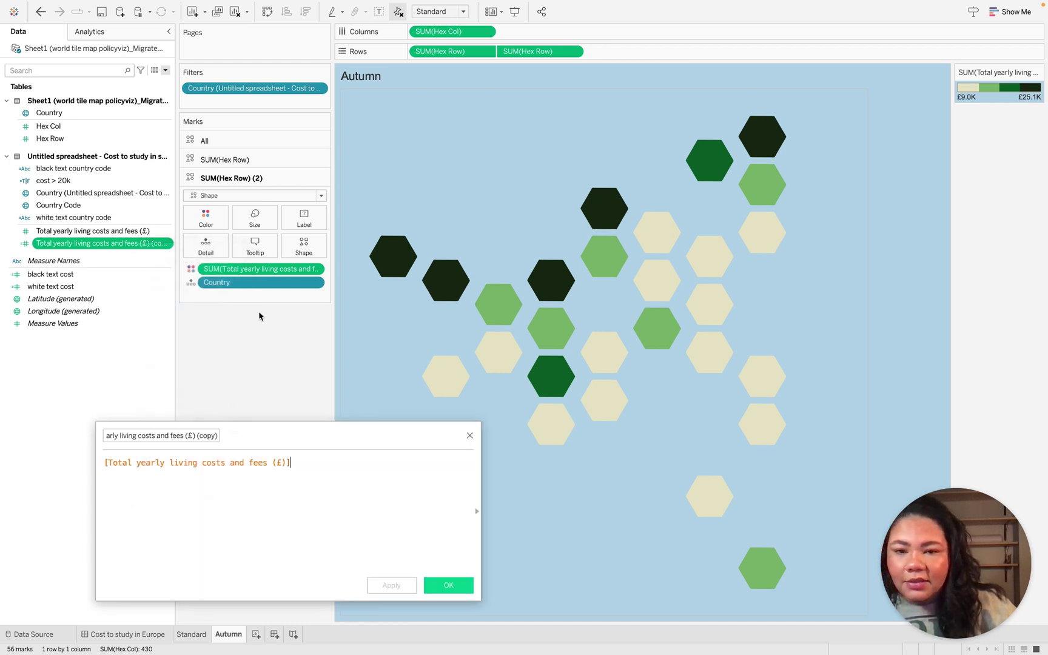
pyautogui.click(199, 435)
pyautogui.moveTo(203, 436); pyautogui.dragTo(232, 441)
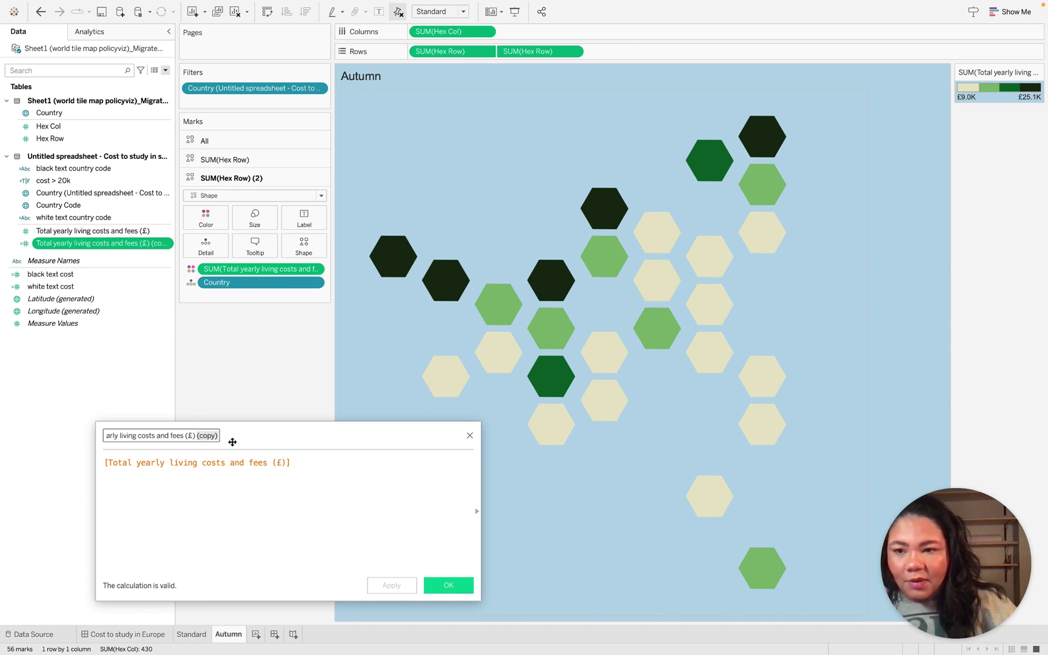
pyautogui.press('BackSpace')
pyautogui.press('BackSpace')
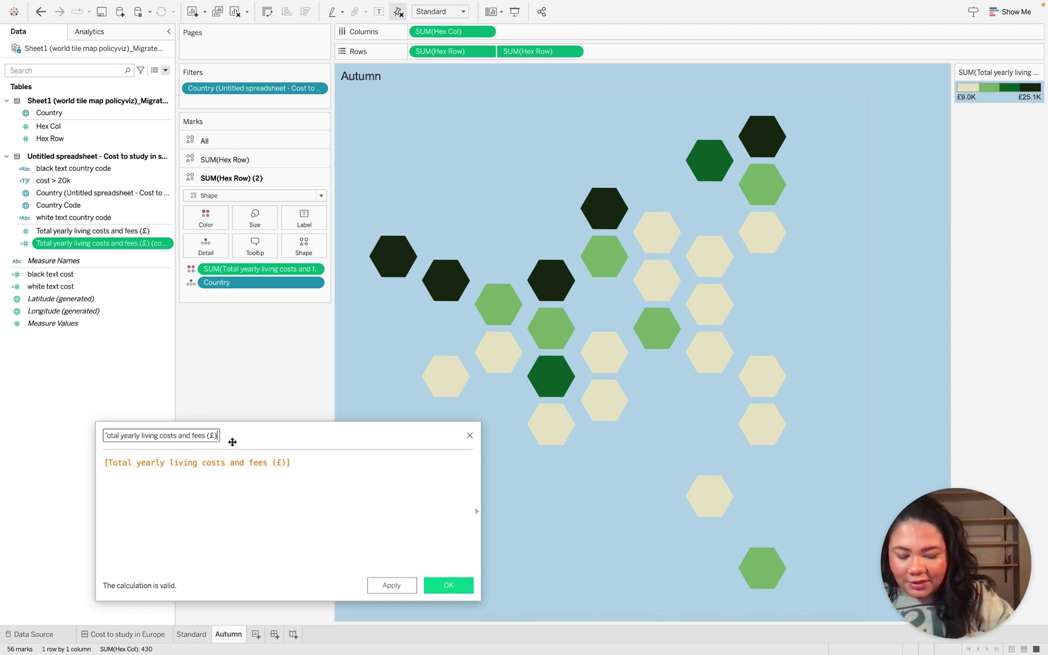
pyautogui.press('Home')
pyautogui.write('COLOR |')
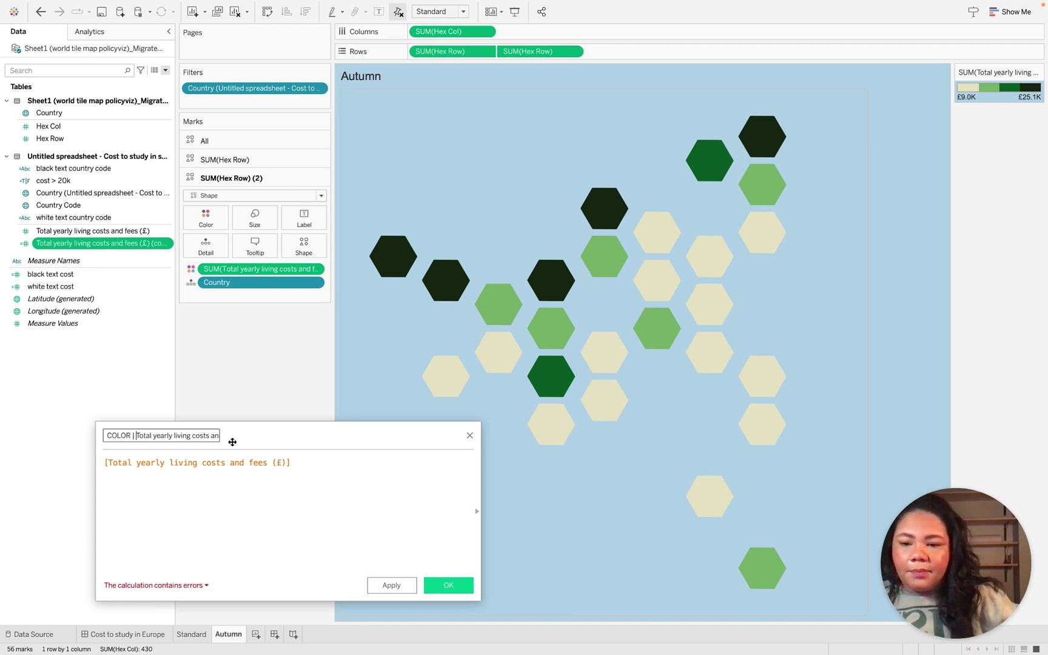
pyautogui.click(447, 584)
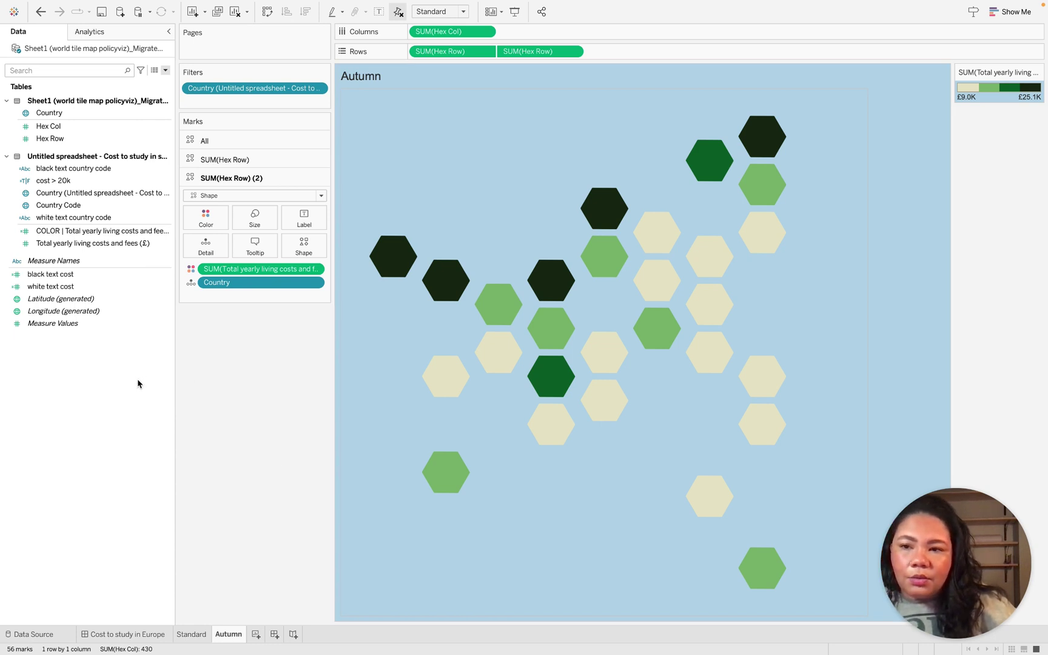
# - Check the COLOR cost field's calculation and close it unchanged
pyautogui.rightClick(71, 239)
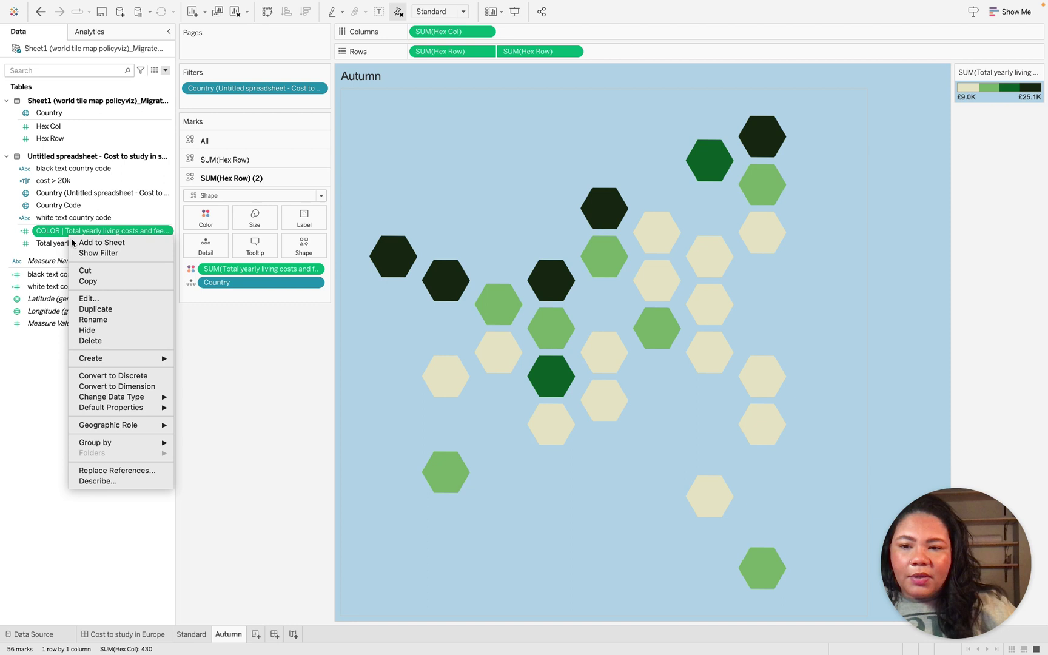
pyautogui.click(95, 299)
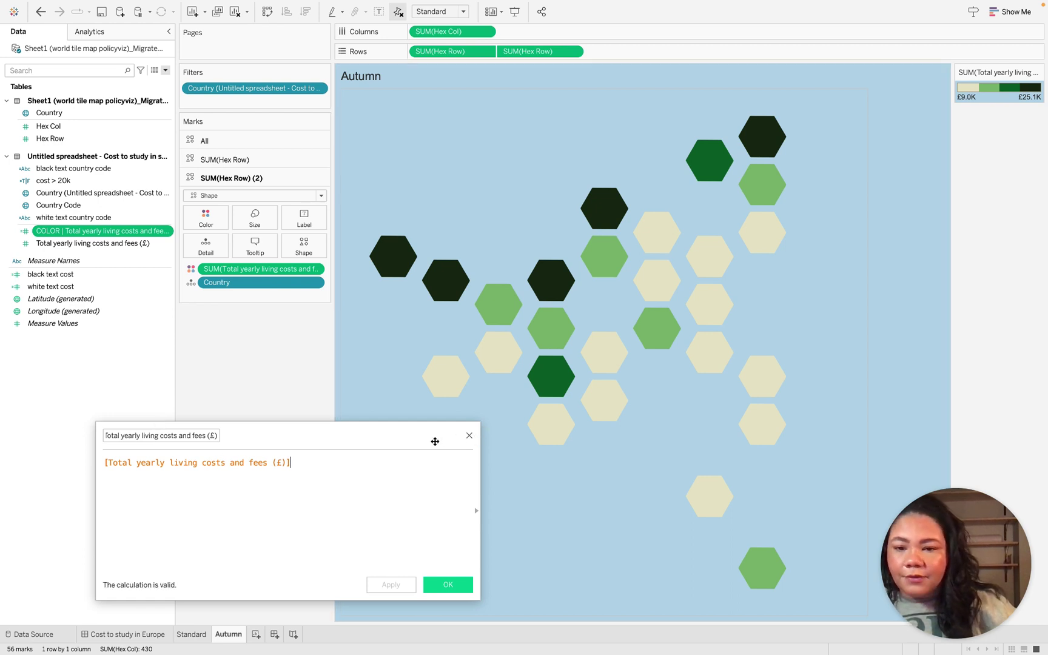
pyautogui.click(468, 435)
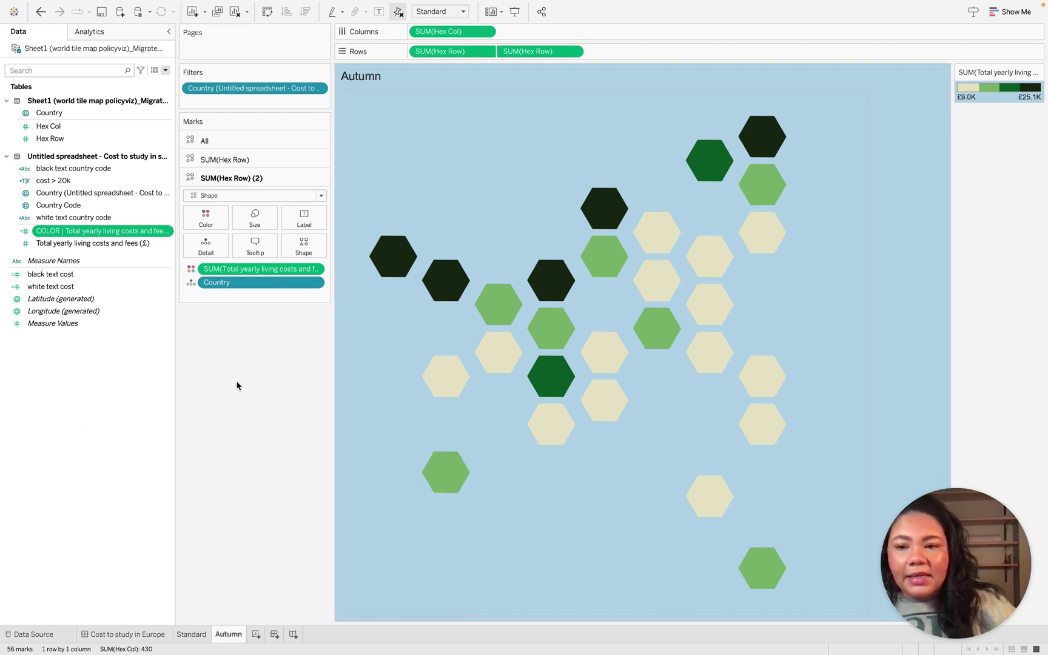
# - Create a calculated field EXAMPLE = SUM([Total yearly living costs and fees (£)])
pyautogui.click(167, 72)
pyautogui.click(100, 80)
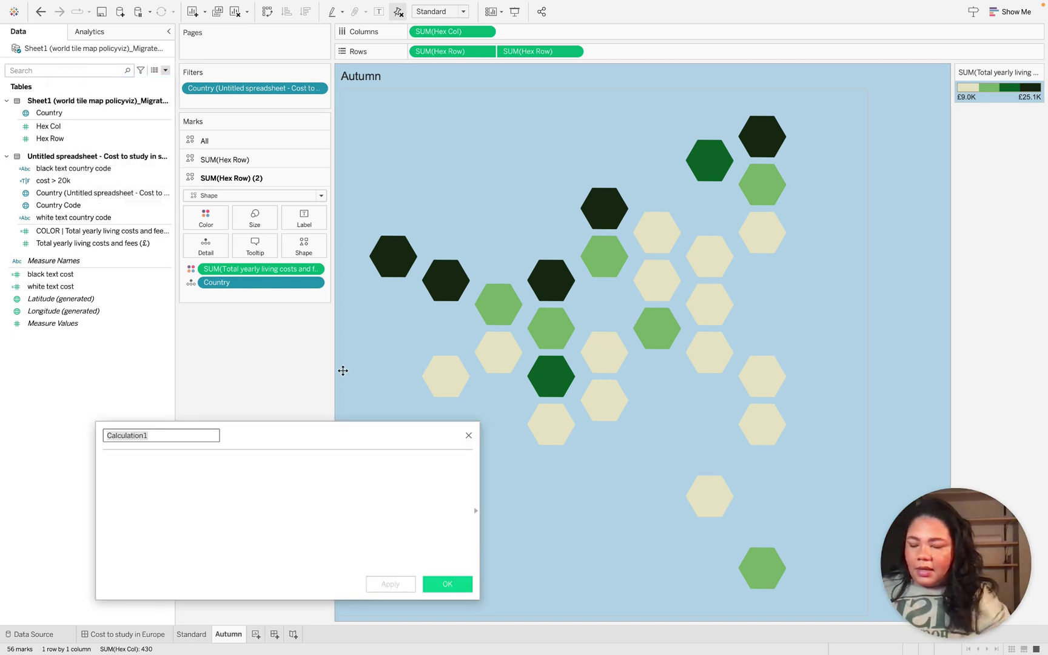
pyautogui.write('EXAMPLE')
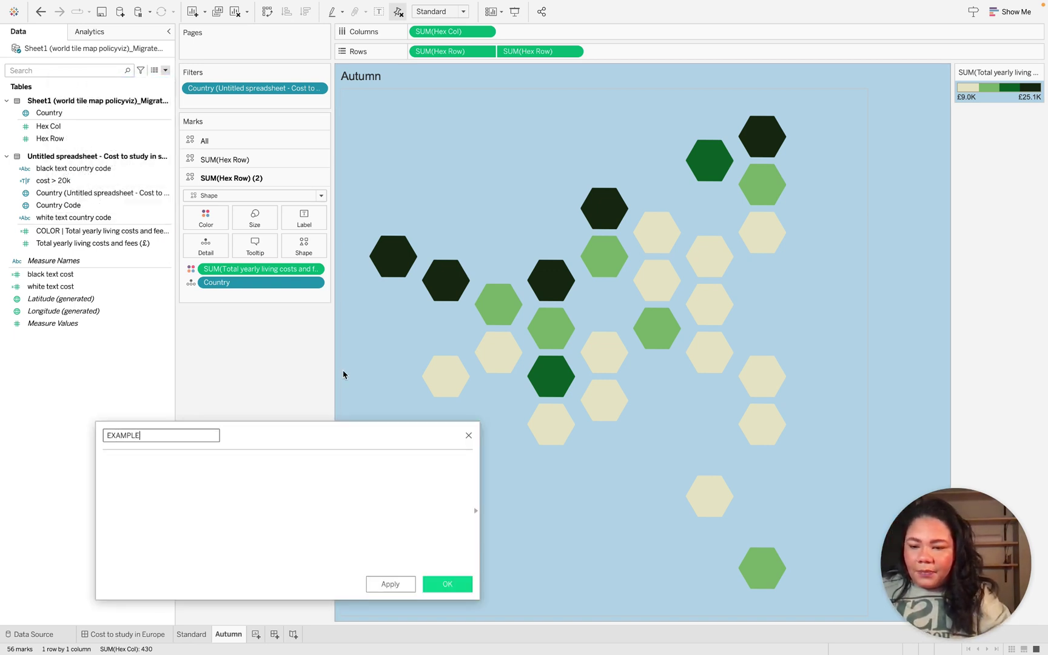
pyautogui.press('Tab')
pyautogui.write('sum')
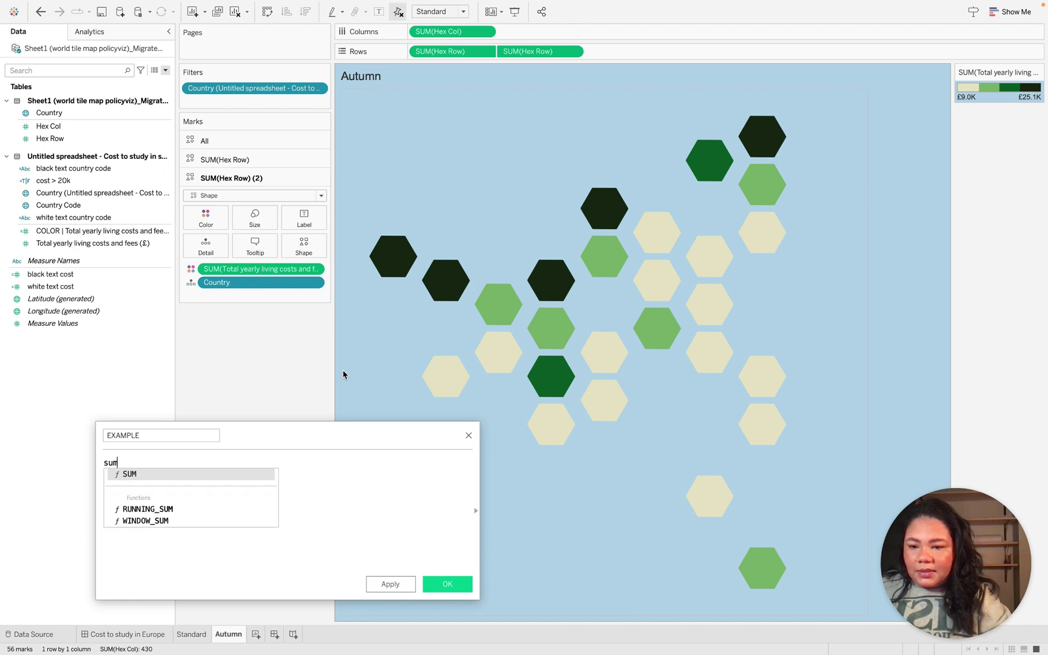
pyautogui.press('Return')
pyautogui.write('tot')
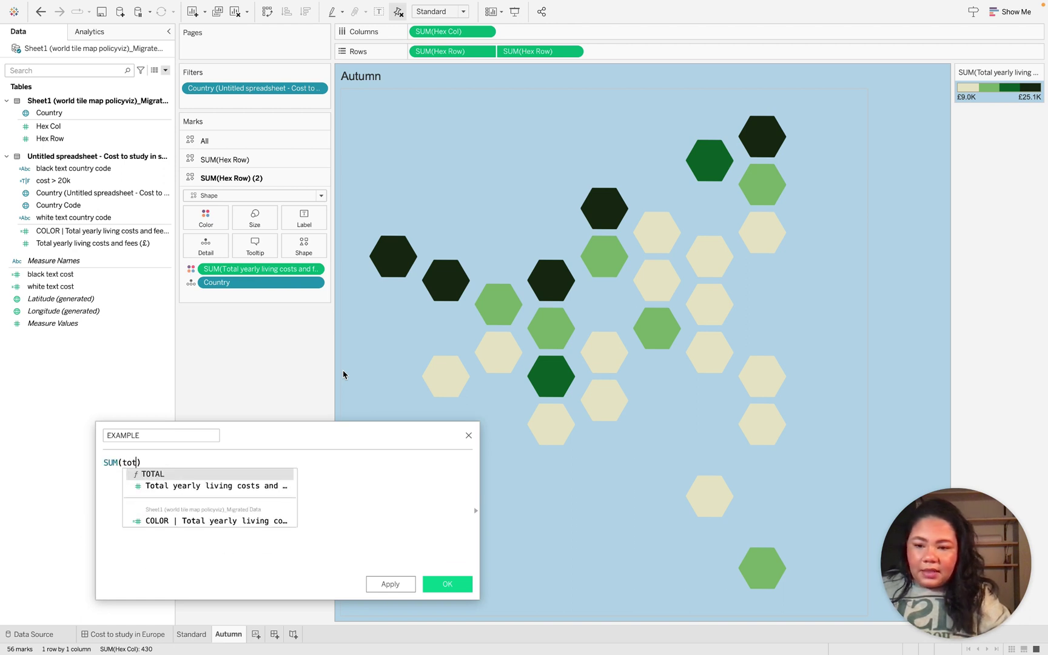
pyautogui.press('Down')
pyautogui.press('Return')
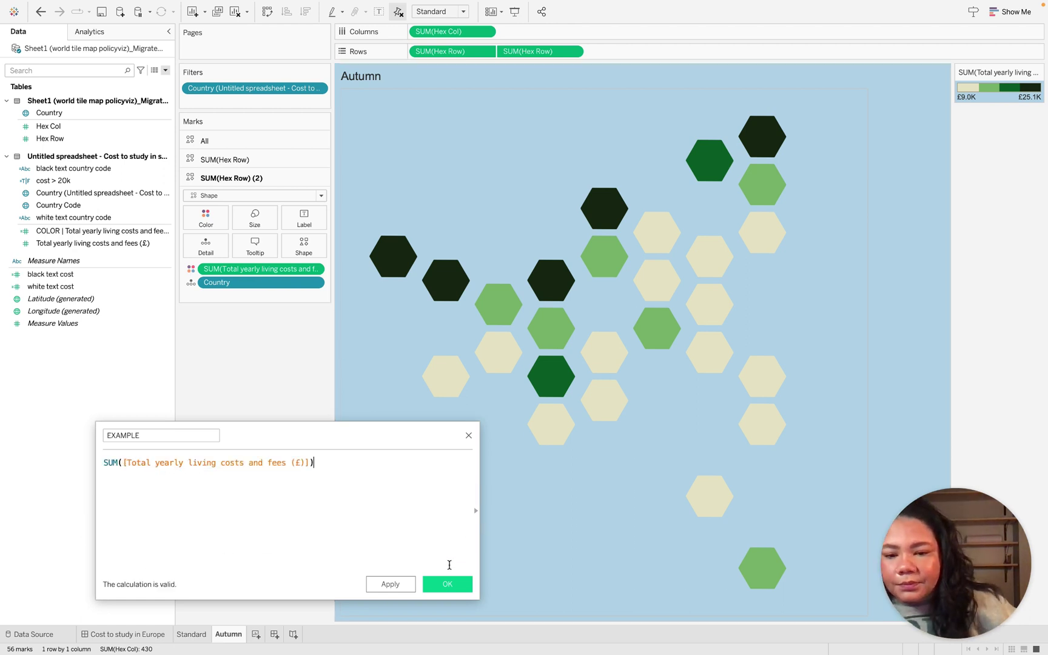
pyautogui.click(447, 583)
# - Duplicate EXAMPLE and replace the copy's formula with a reference to [EXAMPLE]
pyautogui.rightClick(104, 289)
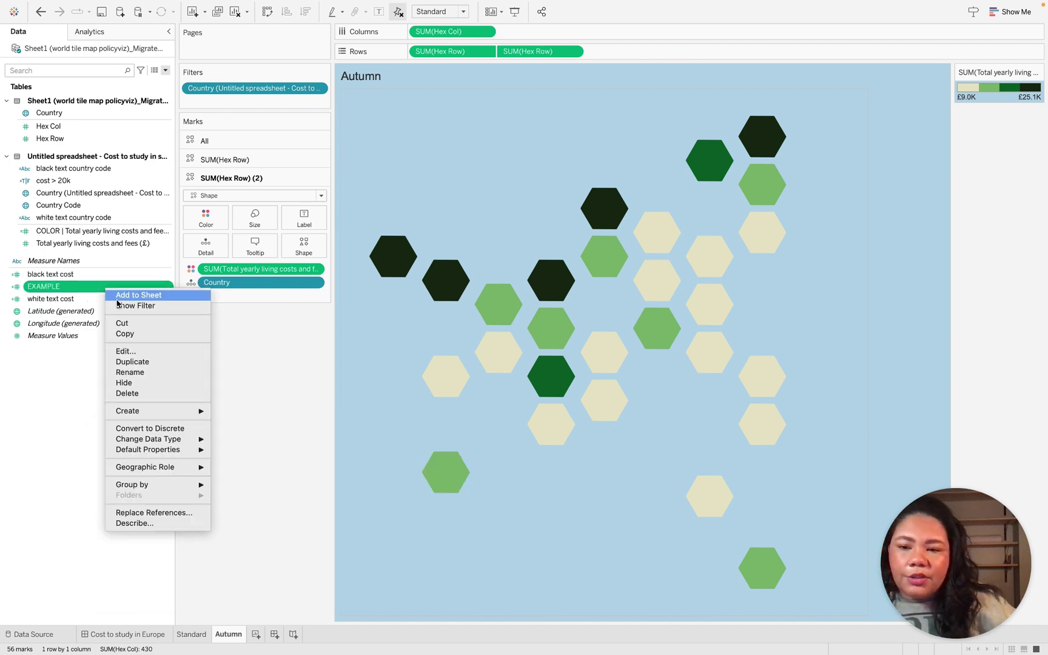
pyautogui.click(133, 362)
pyautogui.rightClick(91, 301)
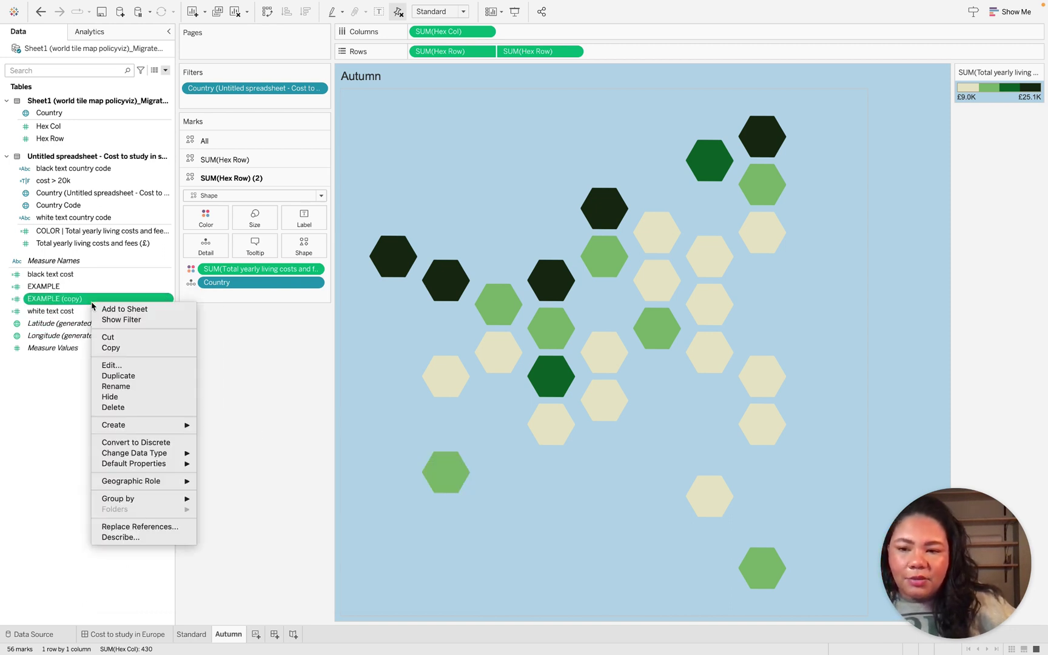
pyautogui.click(114, 366)
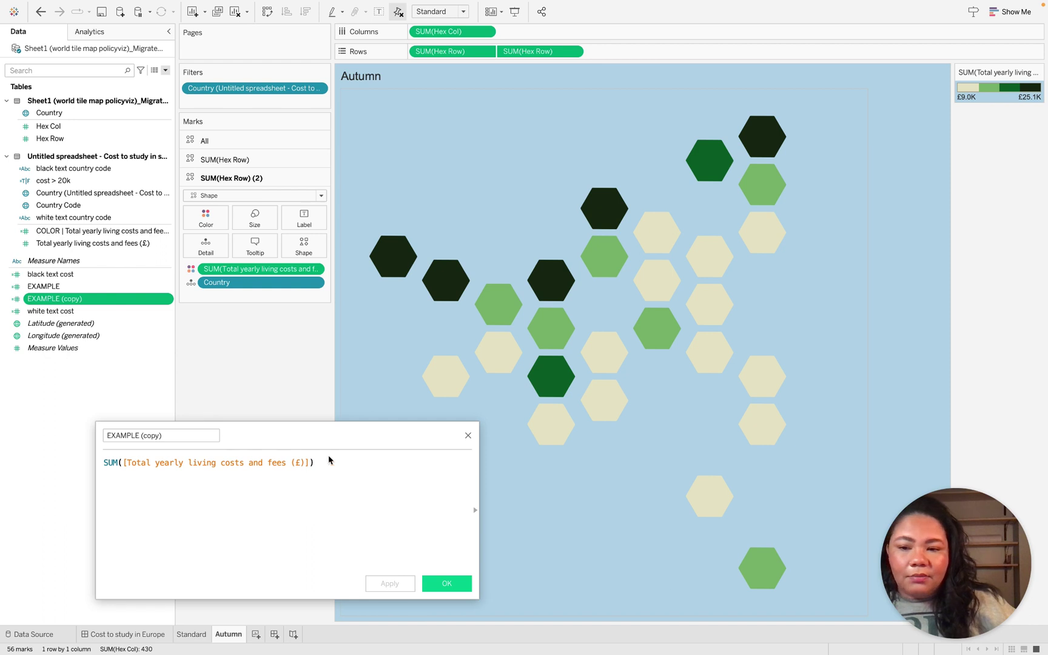
pyautogui.moveTo(326, 463); pyautogui.dragTo(84, 466)
pyautogui.press('BackSpace')
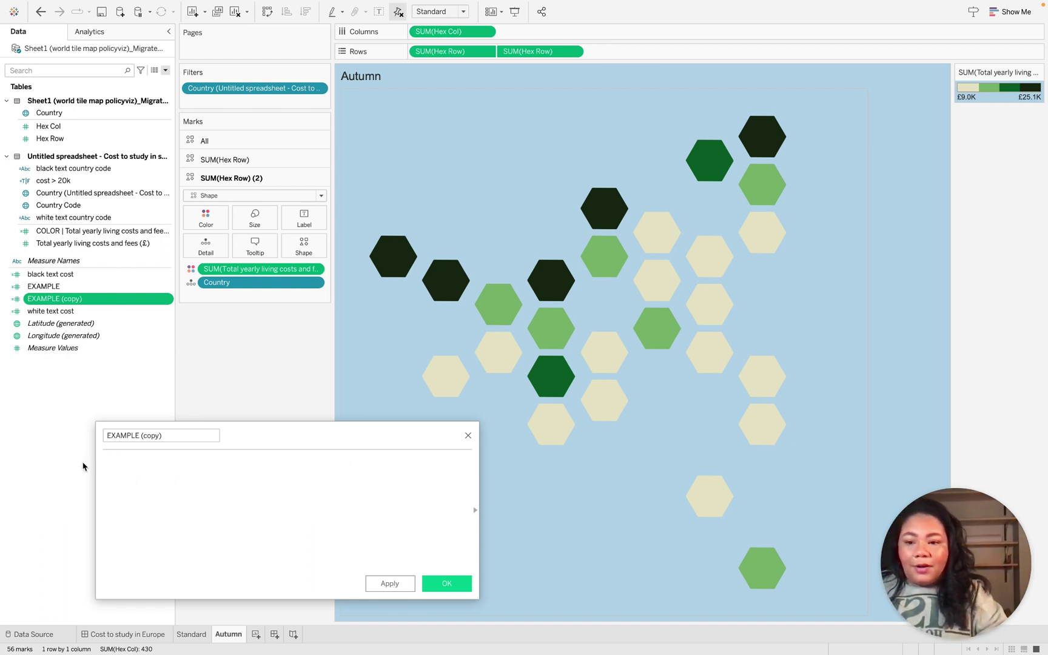
pyautogui.write('exam')
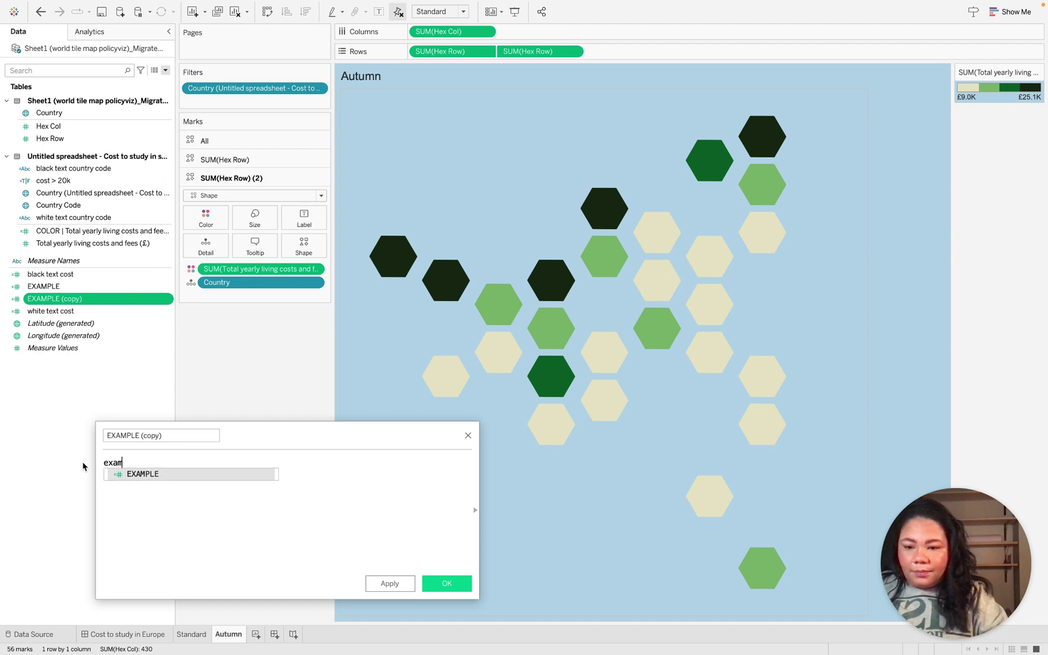
pyautogui.press('Return')
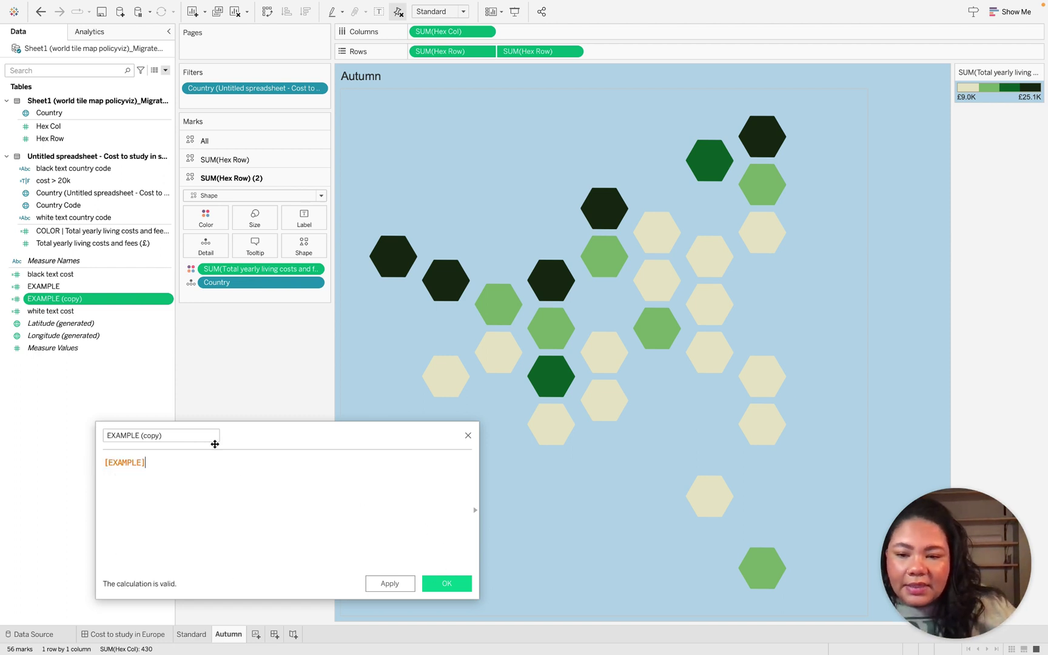
# - Rename the copy to 'COLOR | EXAMPLE' and save it
pyautogui.moveTo(188, 434); pyautogui.dragTo(148, 434)
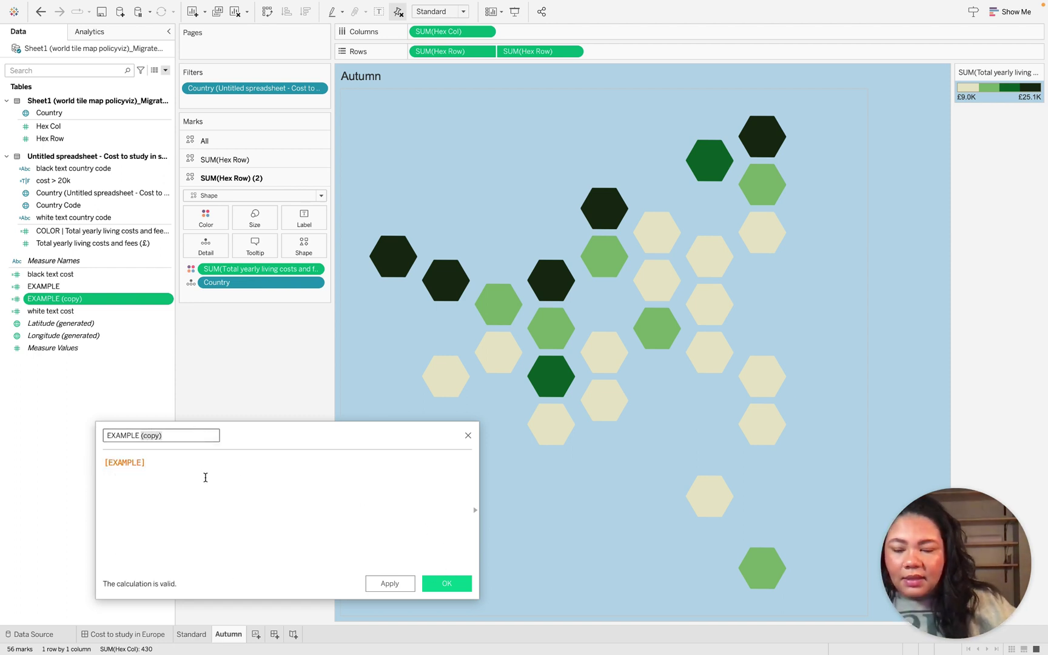
pyautogui.press('BackSpace')
pyautogui.press('Home')
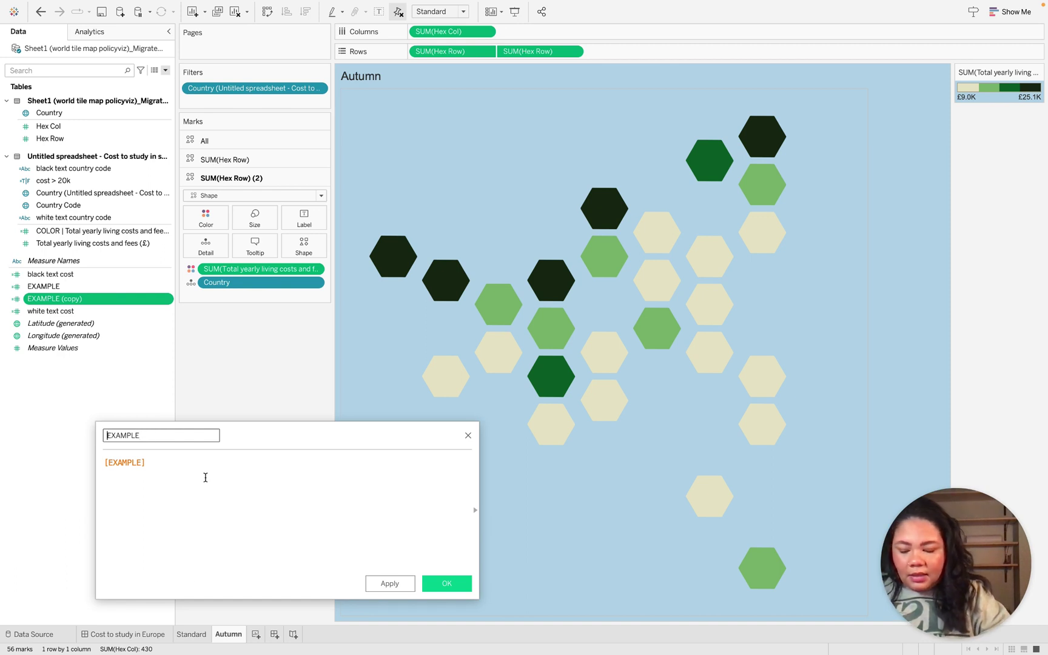
pyautogui.write('COLOR |')
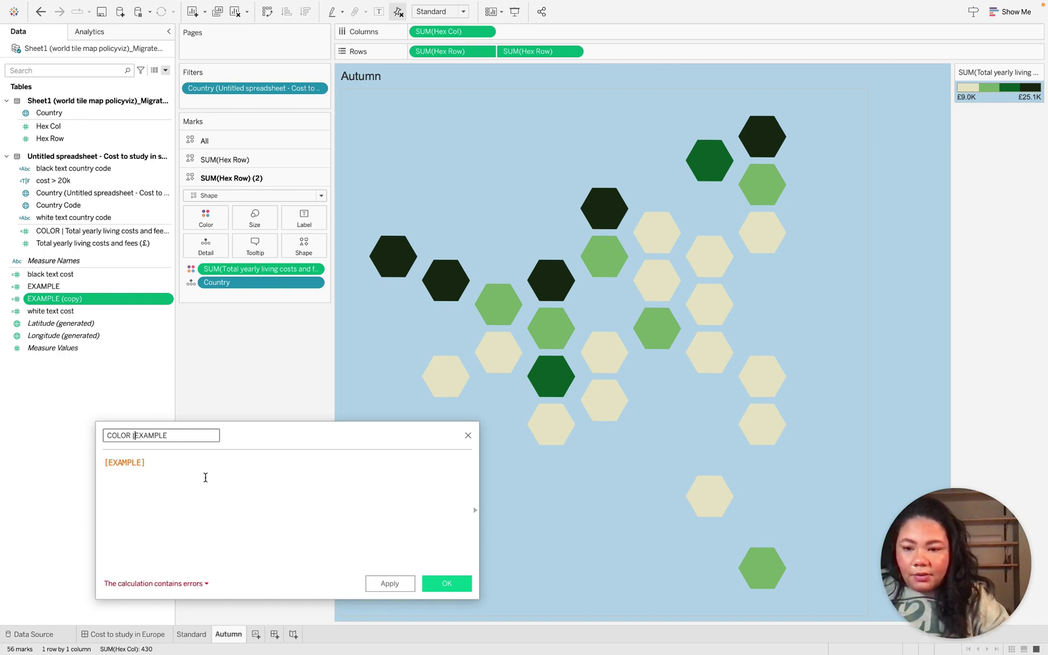
pyautogui.click(447, 584)
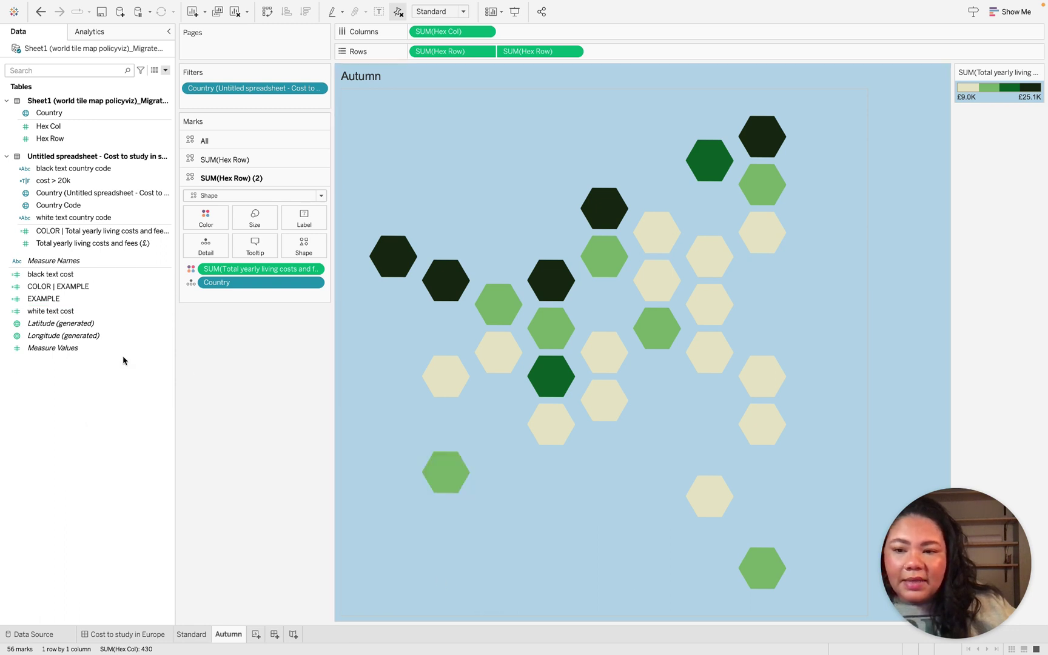
# - Review the EXAMPLE field's formula and confirm it
pyautogui.rightClick(74, 303)
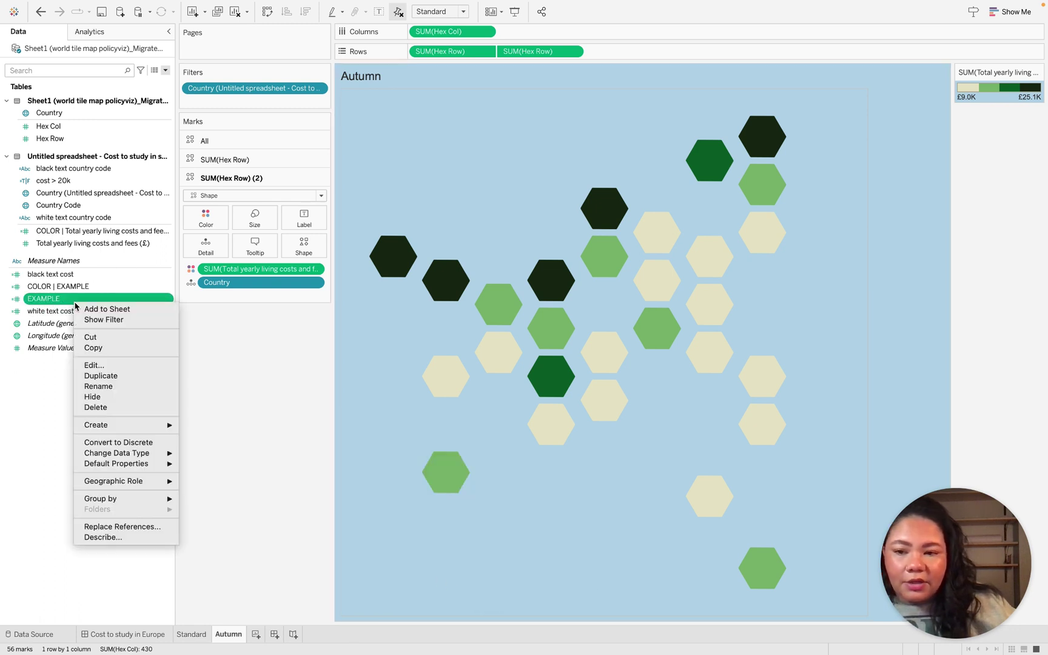
pyautogui.click(93, 365)
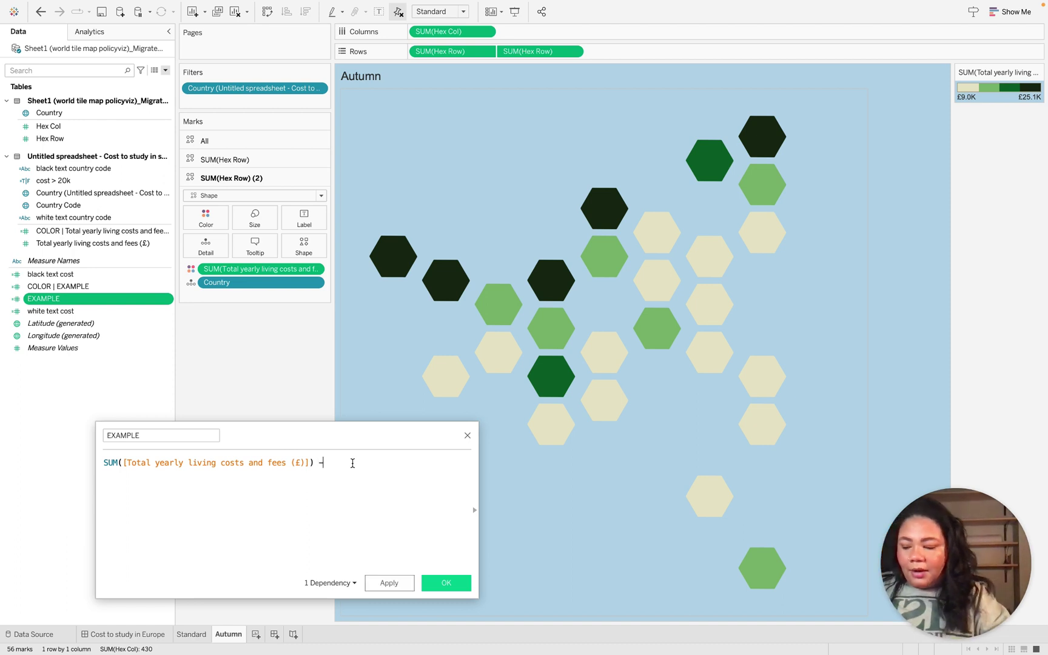
pyautogui.click(439, 583)
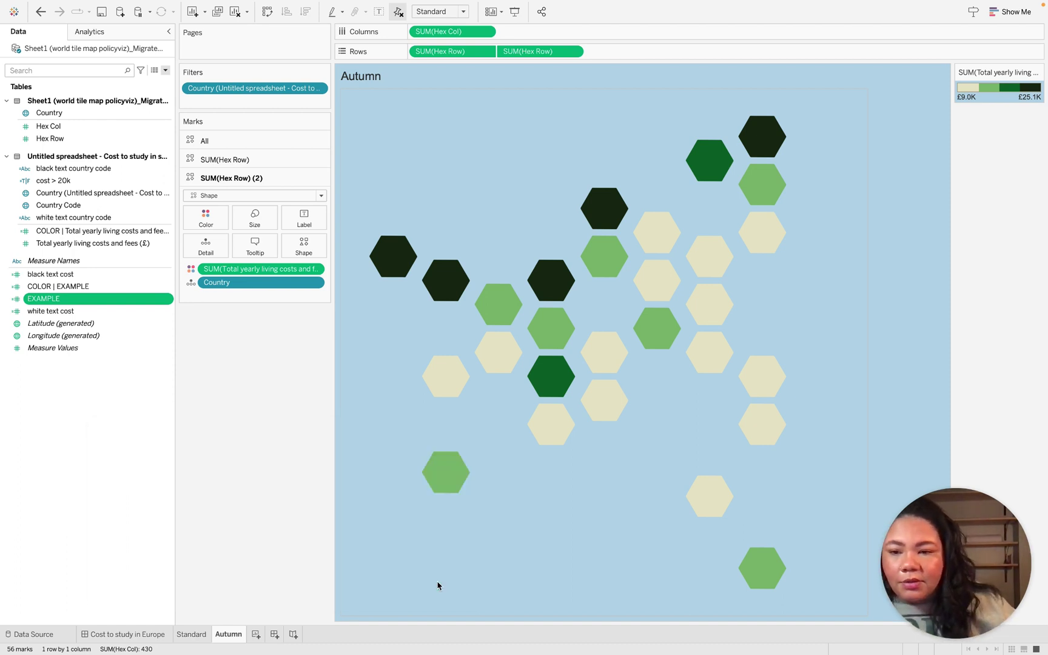
# - Select both EXAMPLE and COLOR | EXAMPLE and delete them
pyautogui.click(66, 287)
pyautogui.rightClick(70, 299)
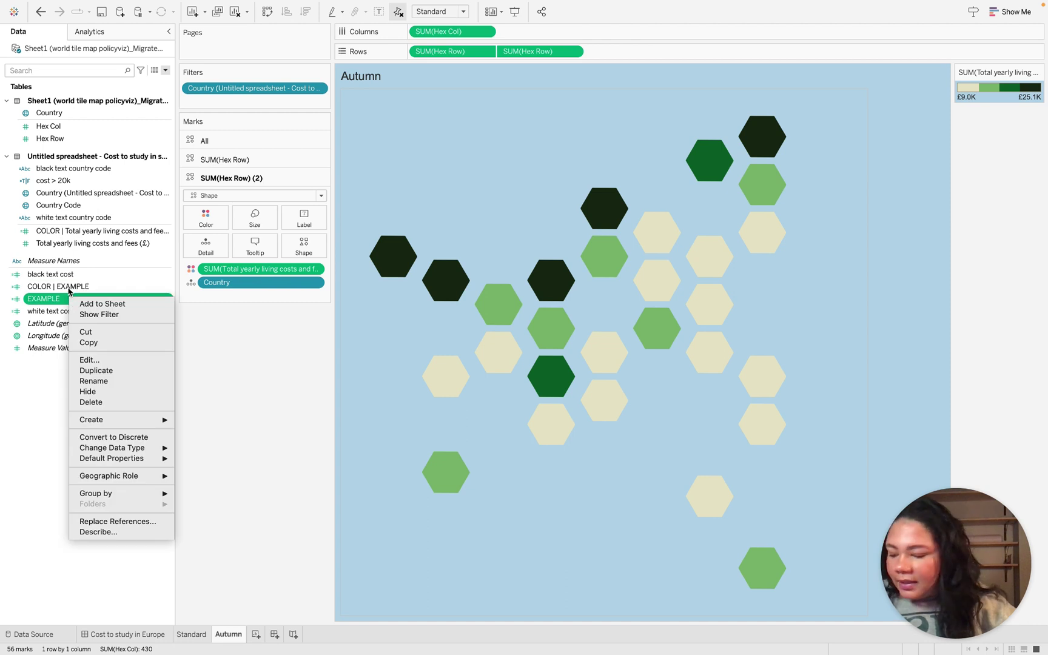
pyautogui.keyDown('super'); pyautogui.click(68, 289); pyautogui.keyUp('super')
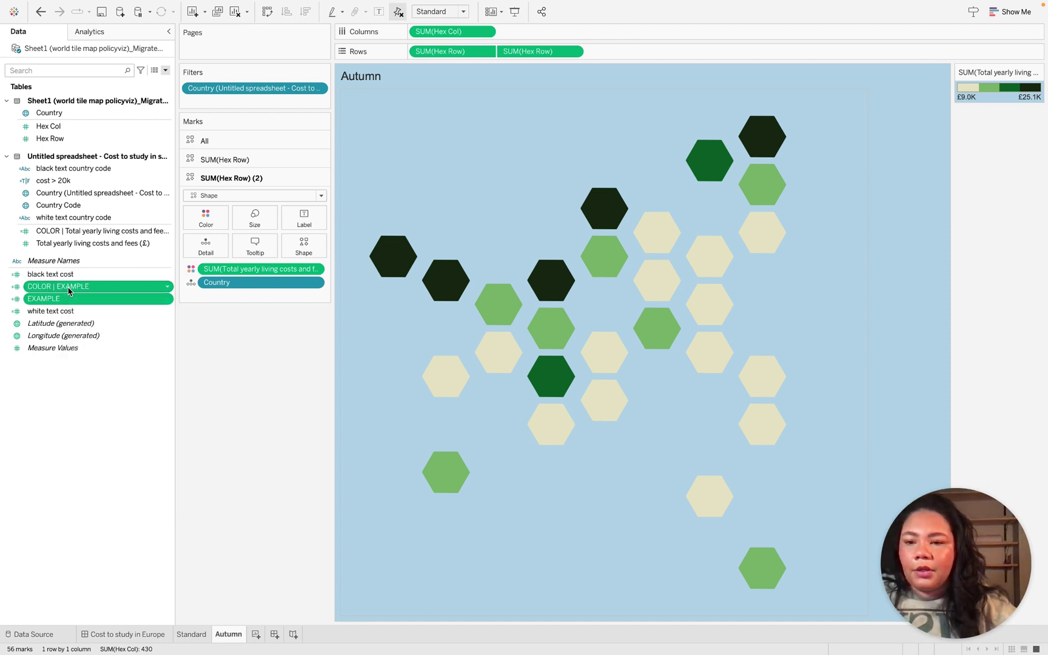
pyautogui.rightClick(69, 291)
pyautogui.click(118, 344)
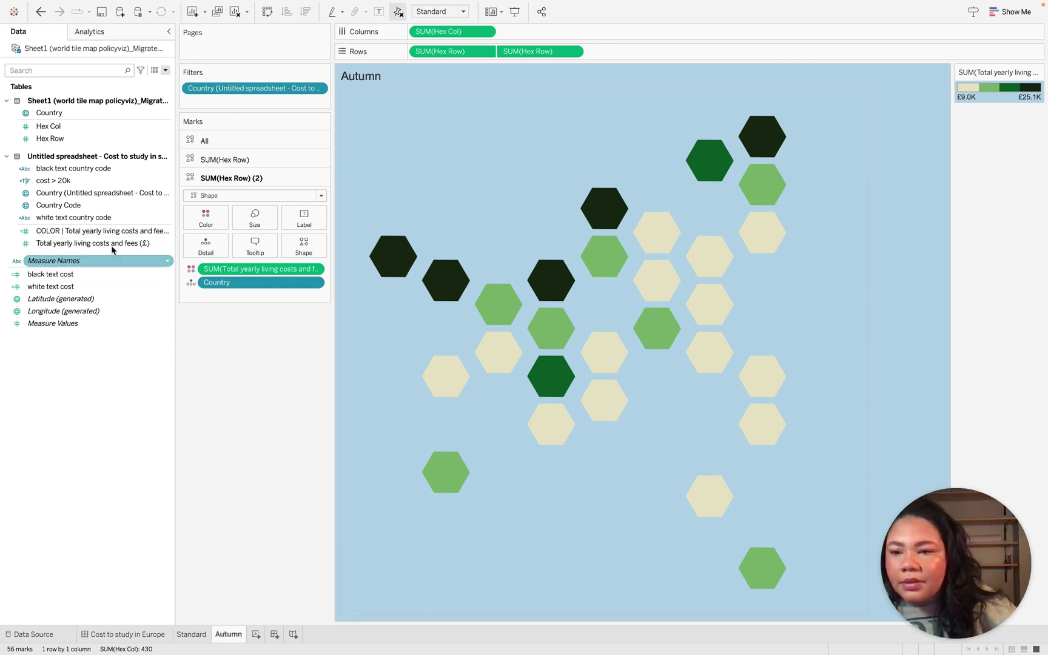
# - Colour the second hex layer by the COLOR cost field and compare its palette with the green legend's
pyautogui.click(90, 231)
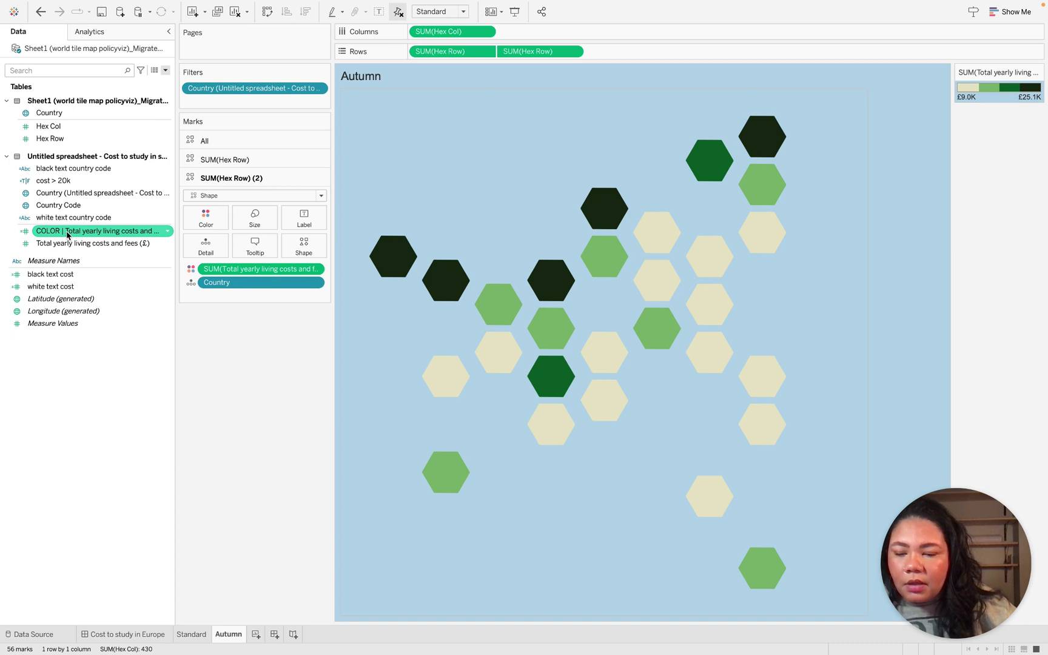
pyautogui.moveTo(70, 235); pyautogui.dragTo(209, 225)
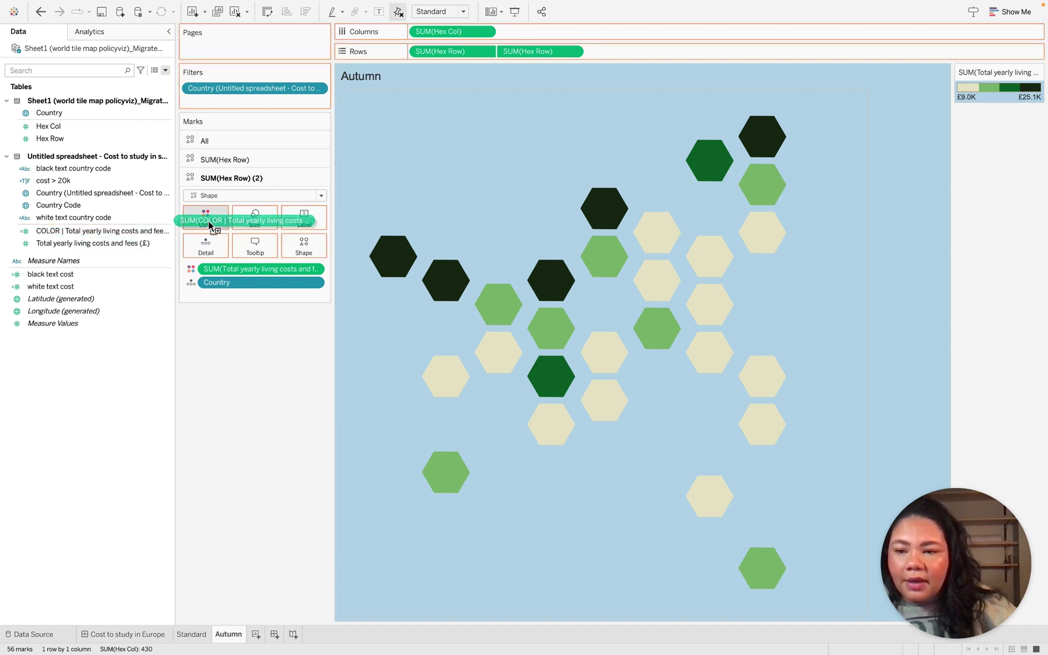
pyautogui.moveTo(210, 225); pyautogui.dragTo(208, 224)
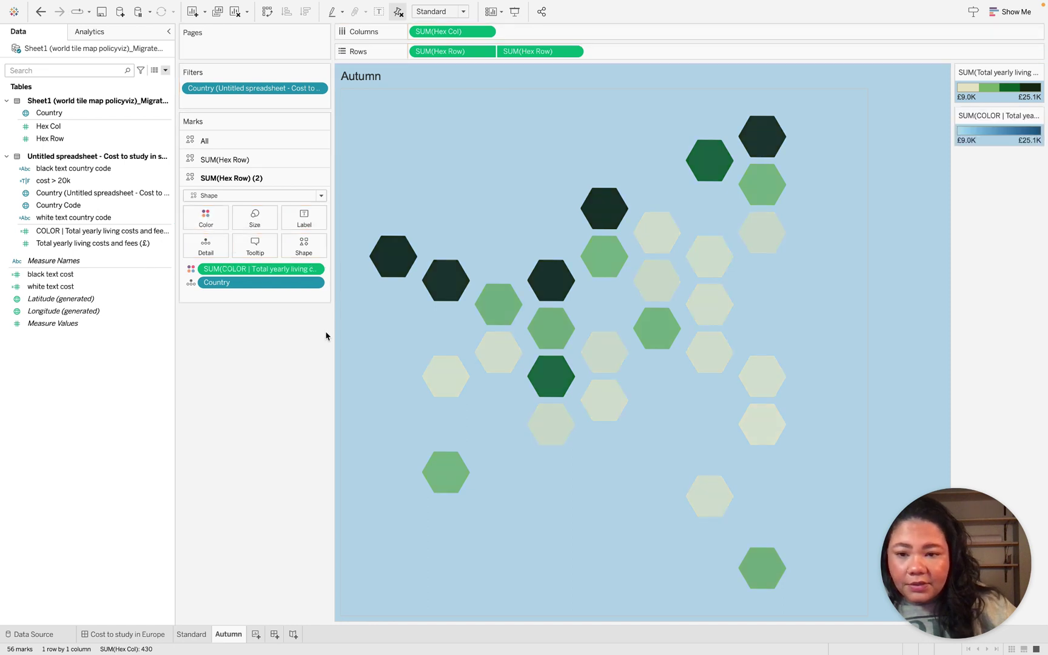
pyautogui.click(1037, 116)
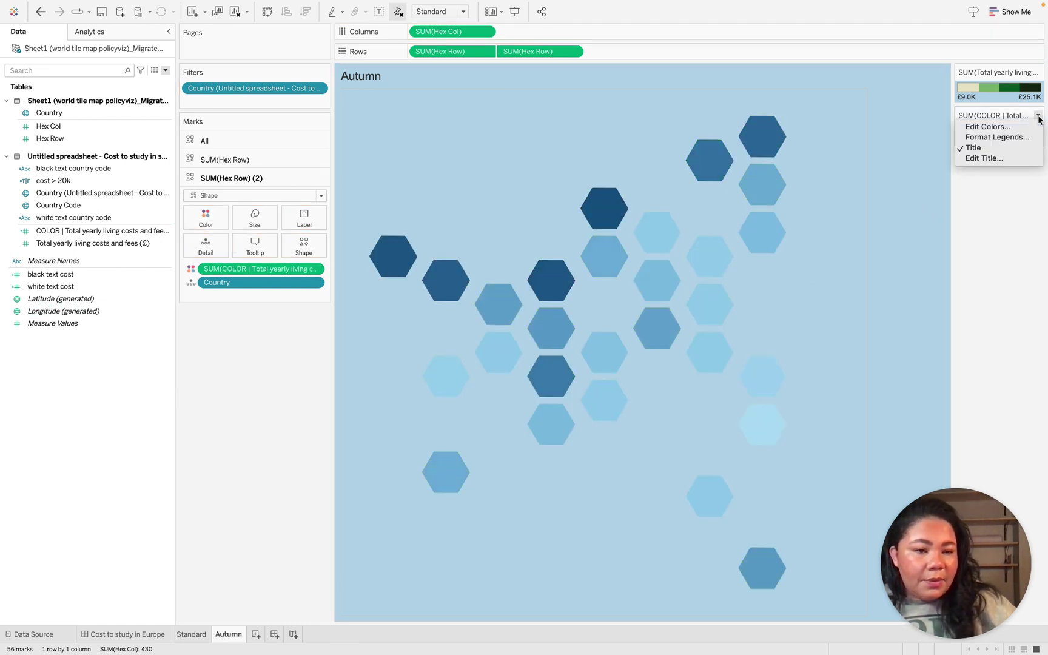
pyautogui.click(985, 126)
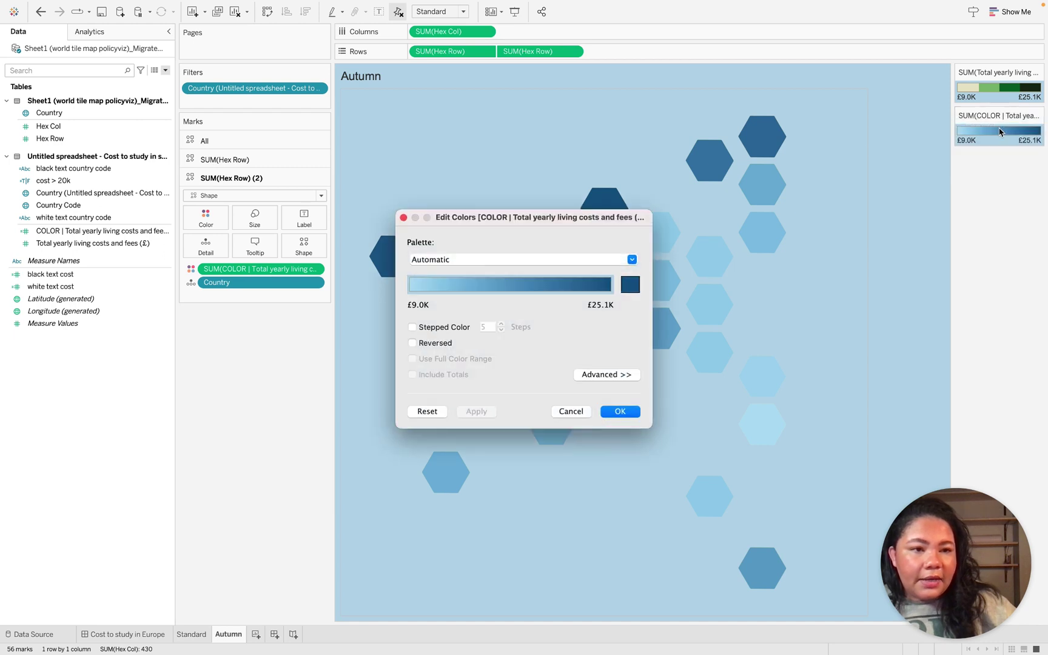
pyautogui.click(571, 412)
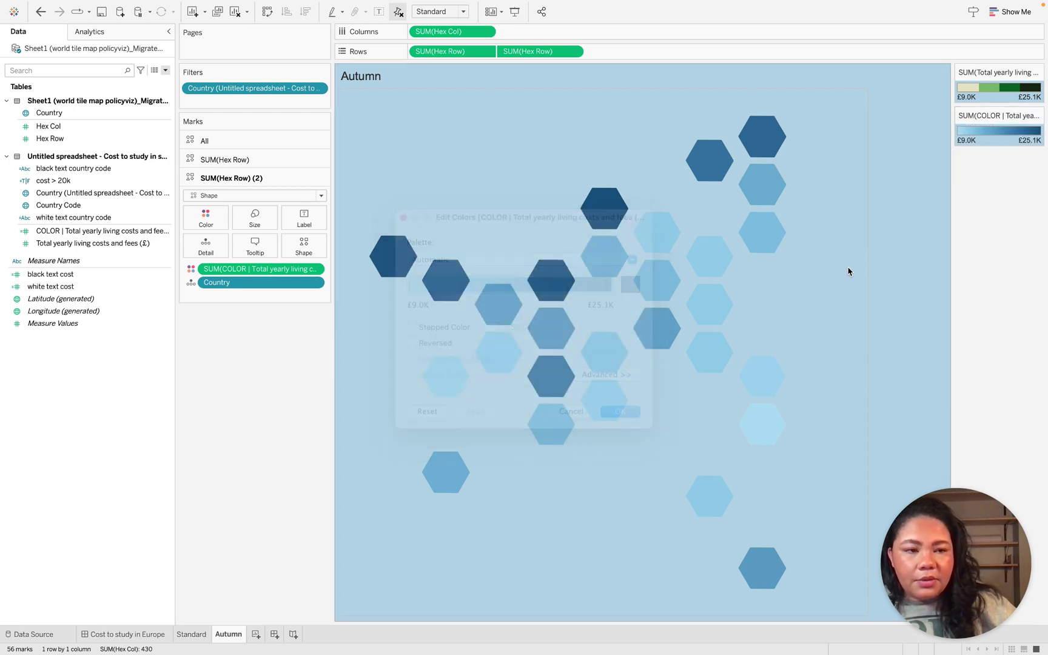
pyautogui.click(1038, 72)
pyautogui.click(985, 84)
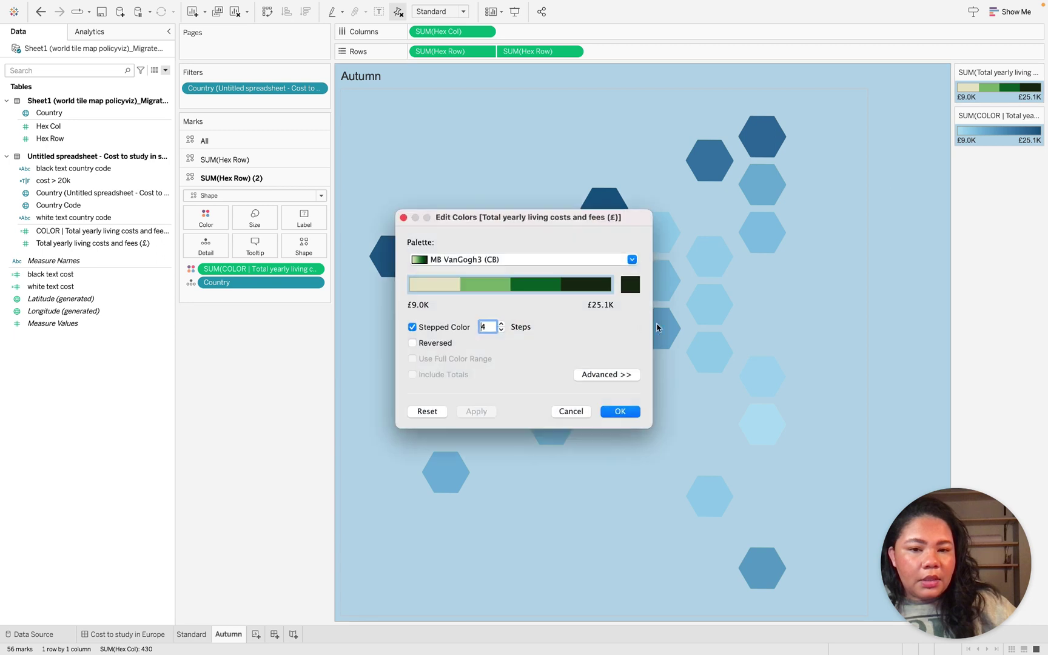
pyautogui.click(570, 416)
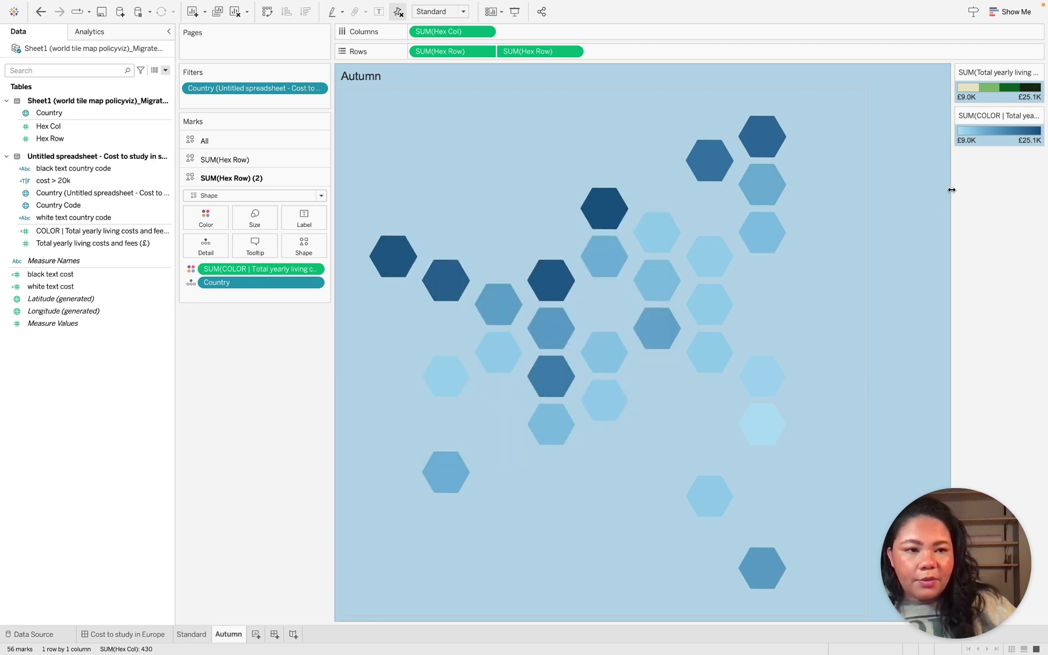
# - Make the COLOR legend's colour scale stepped with 2 steps
pyautogui.click(1037, 115)
pyautogui.click(987, 127)
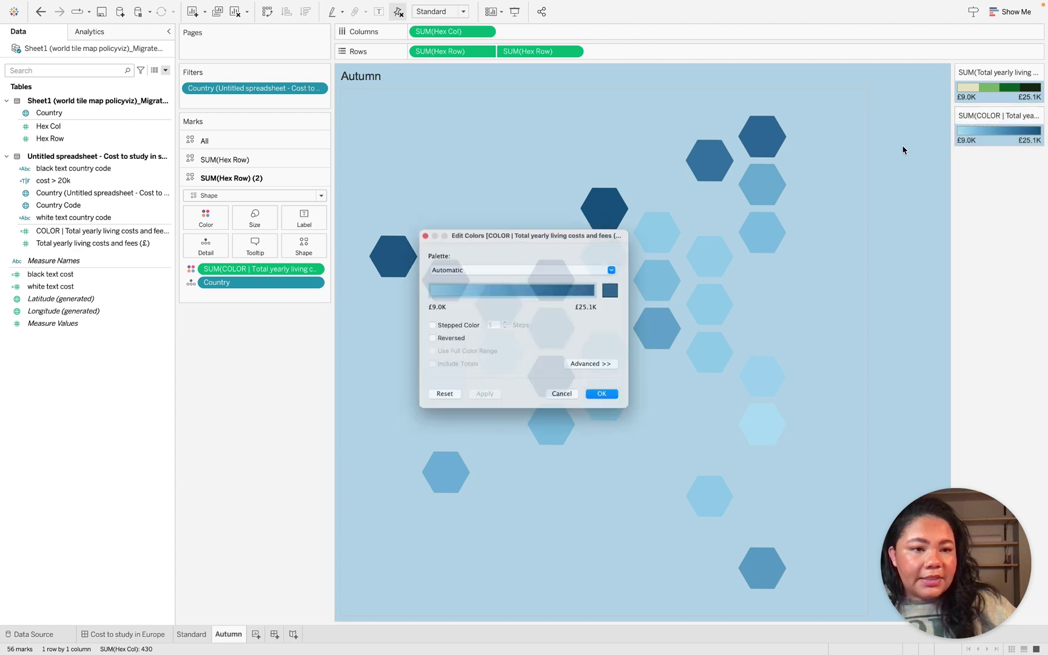
pyautogui.click(412, 329)
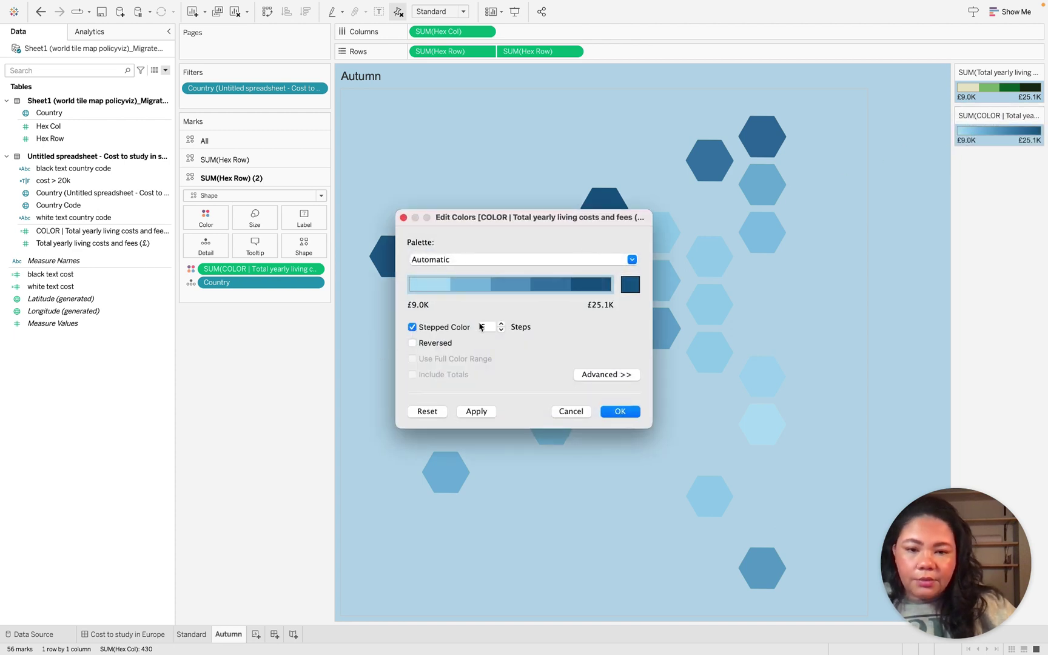
pyautogui.click(501, 331)
pyautogui.click(501, 331)
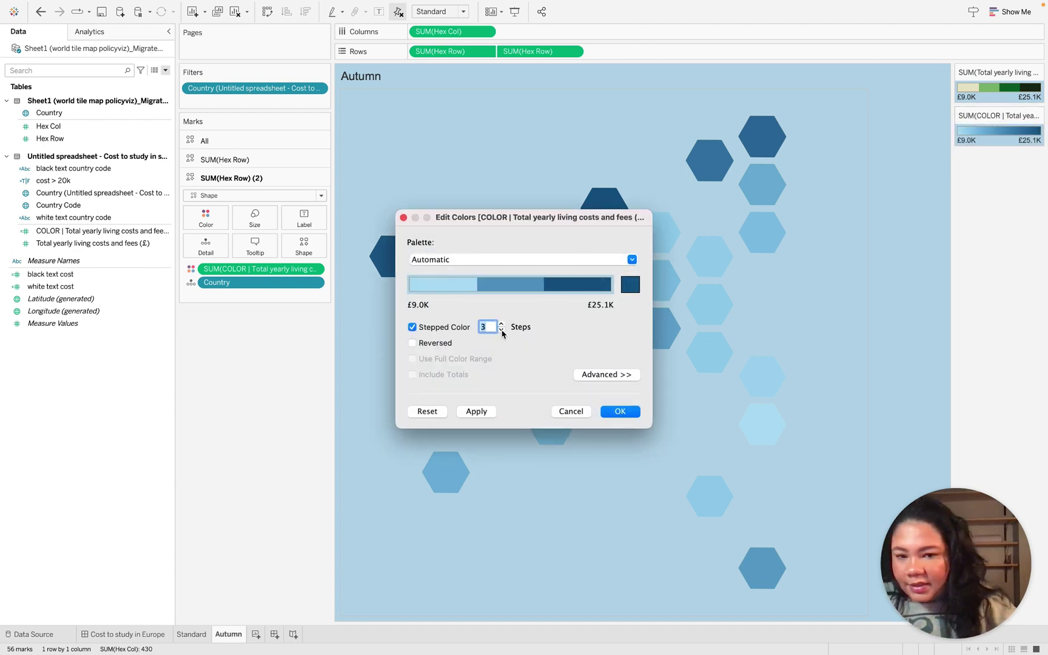
pyautogui.click(501, 330)
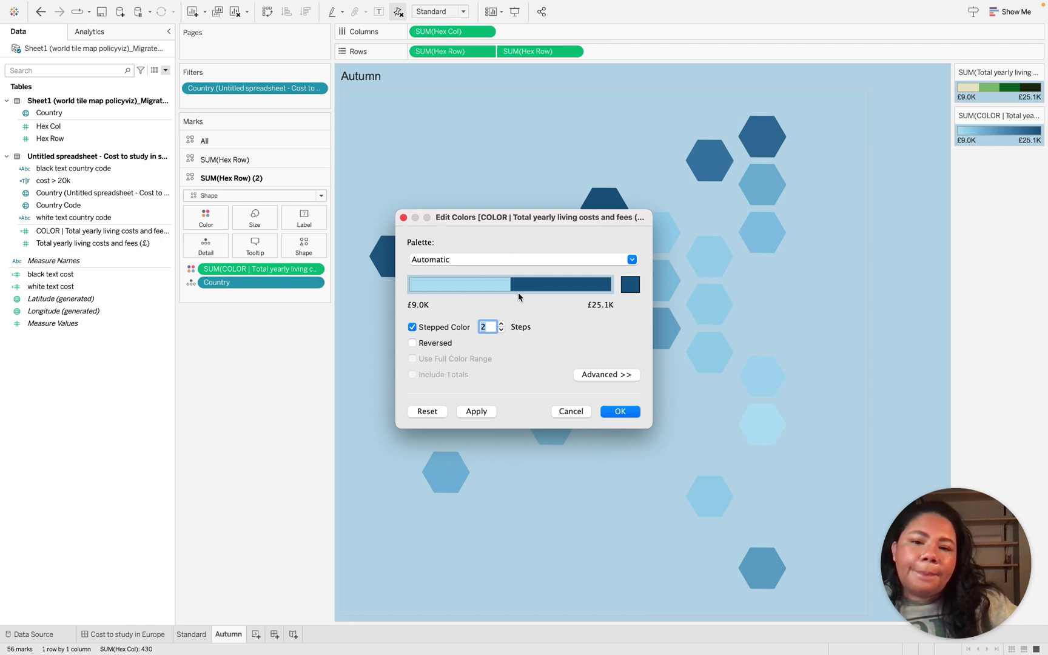
# - Apply a Custom Diverging palette: black for low costs, white for high costs
pyautogui.click(516, 261)
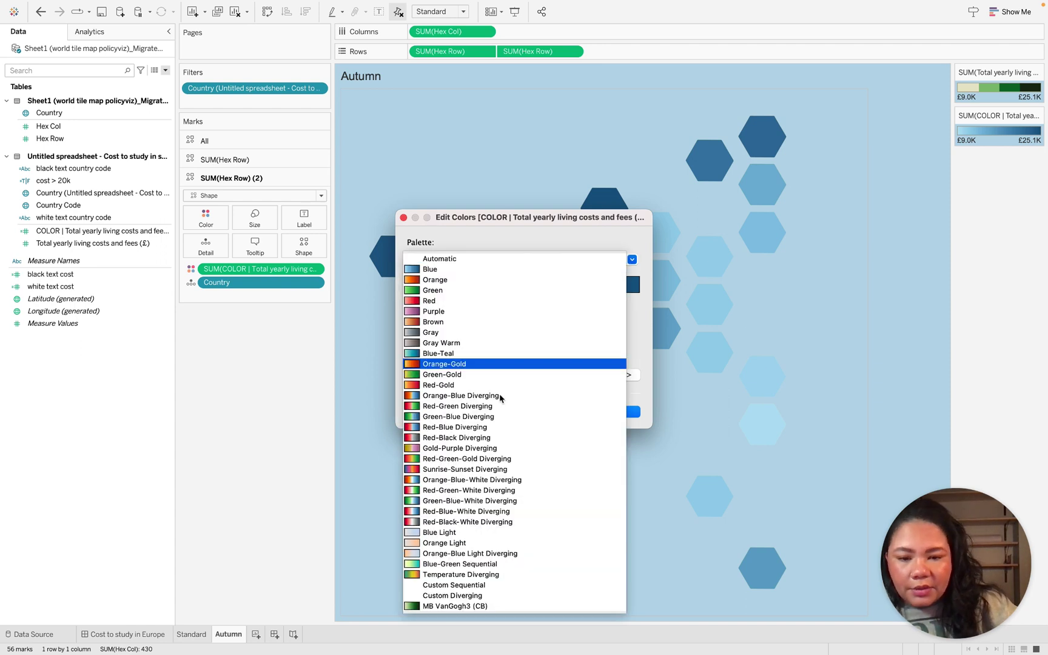
pyautogui.click(496, 596)
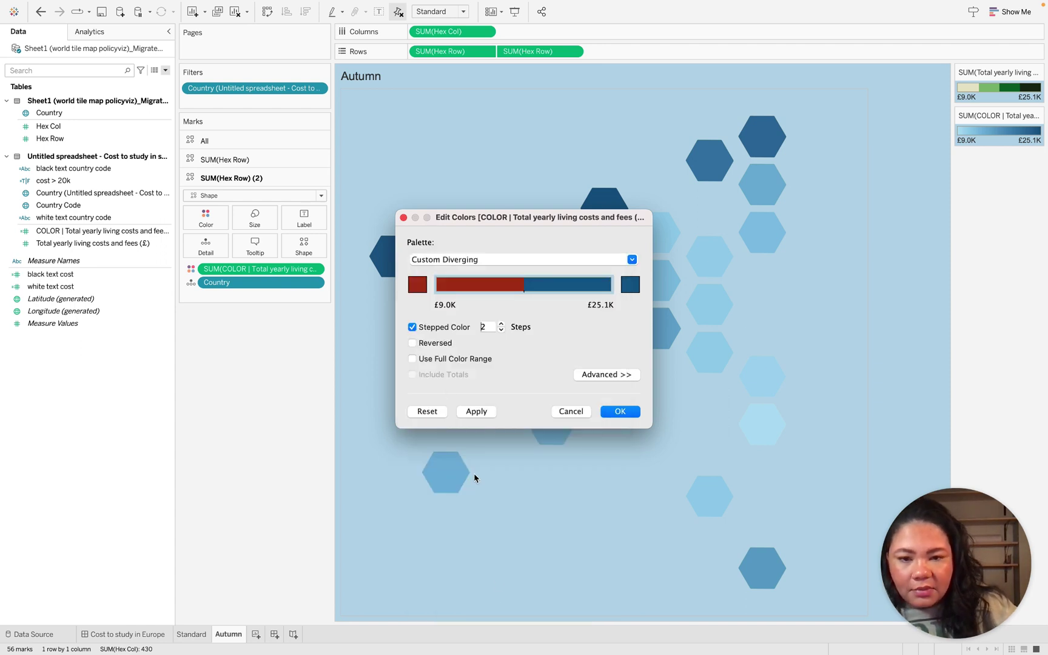
pyautogui.click(420, 287)
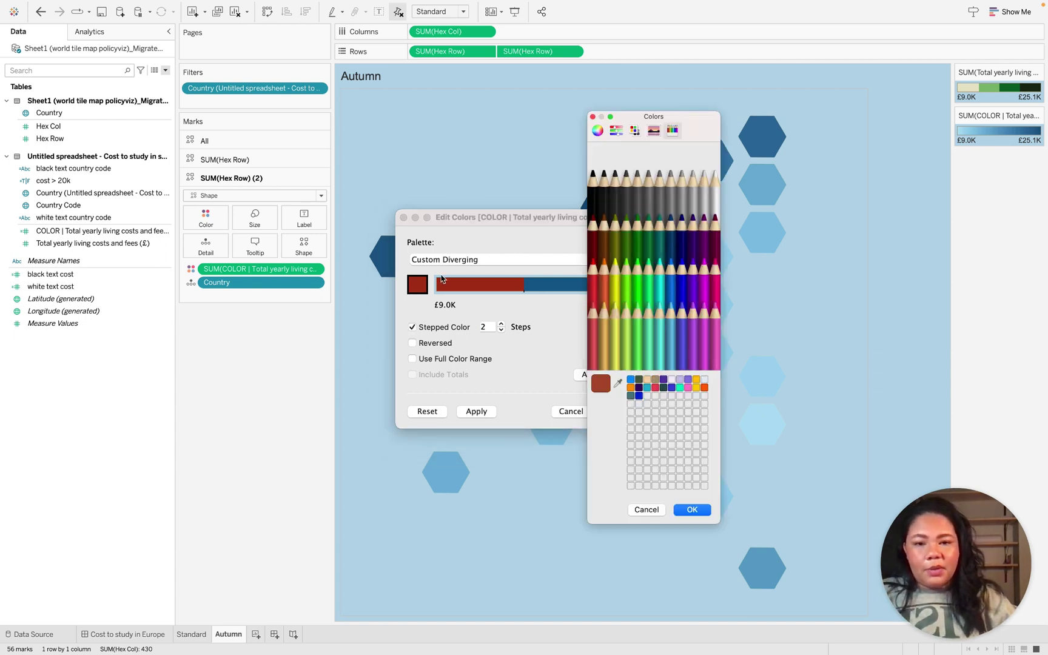
pyautogui.click(593, 176)
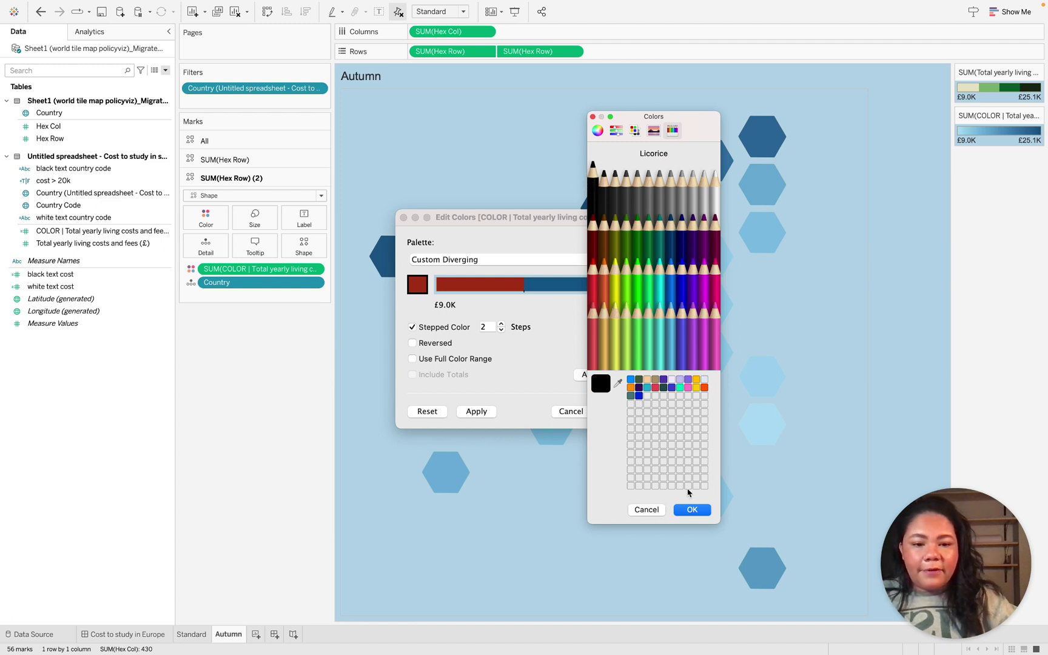
pyautogui.click(691, 509)
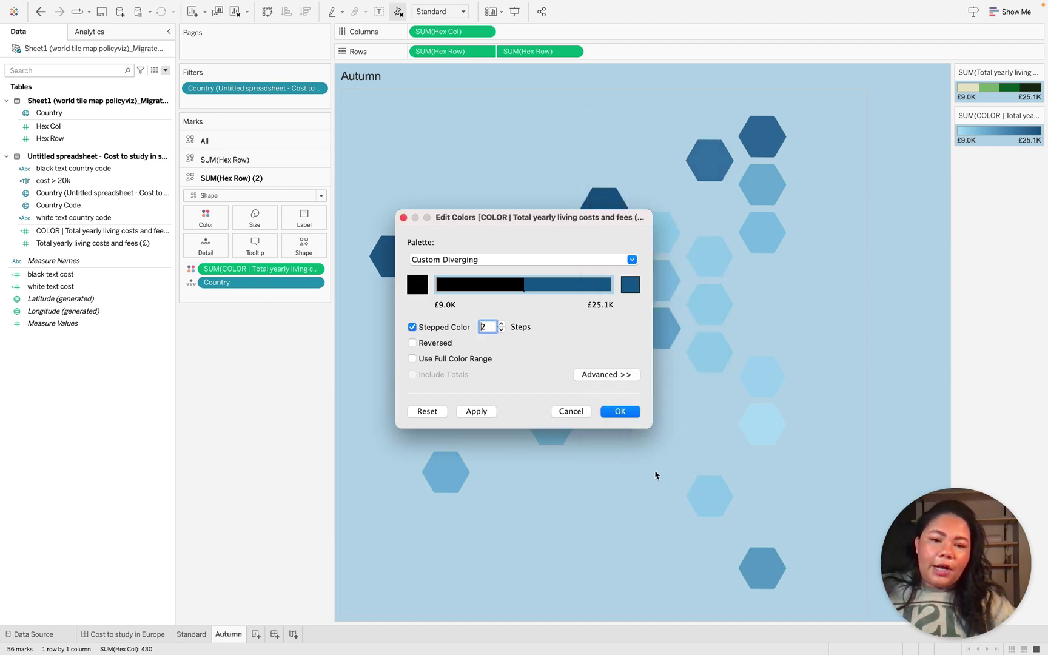
pyautogui.click(634, 284)
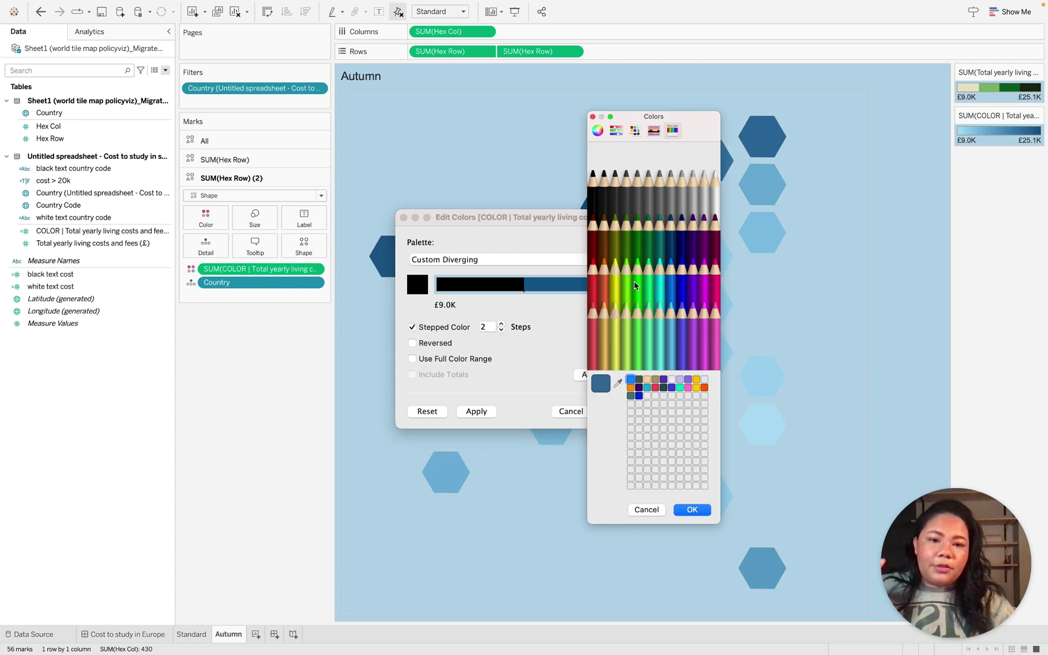
pyautogui.click(714, 201)
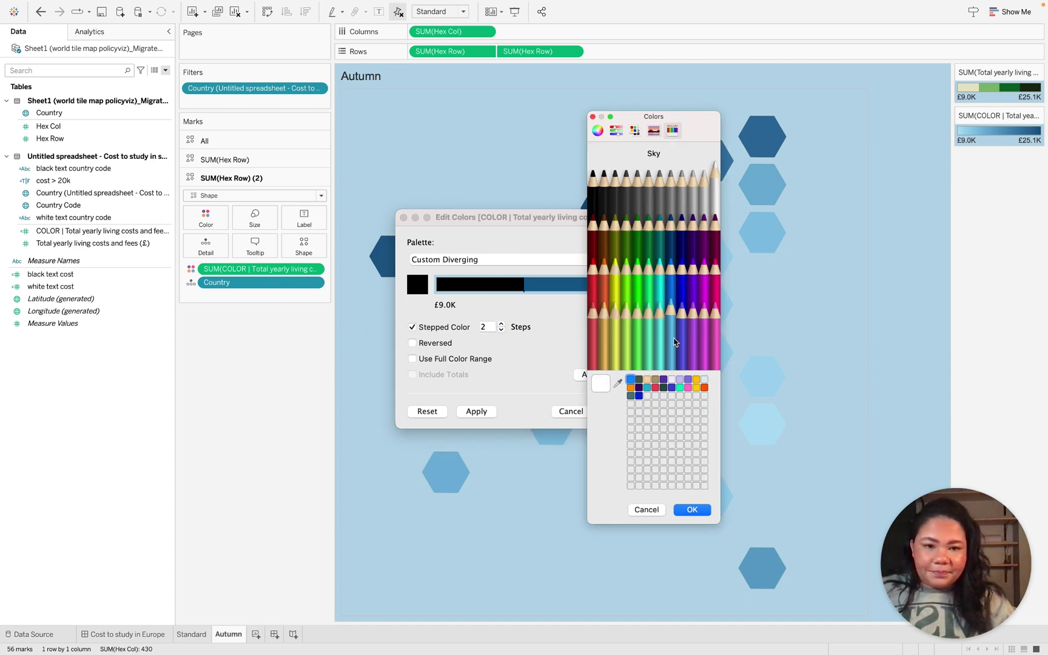
pyautogui.click(688, 509)
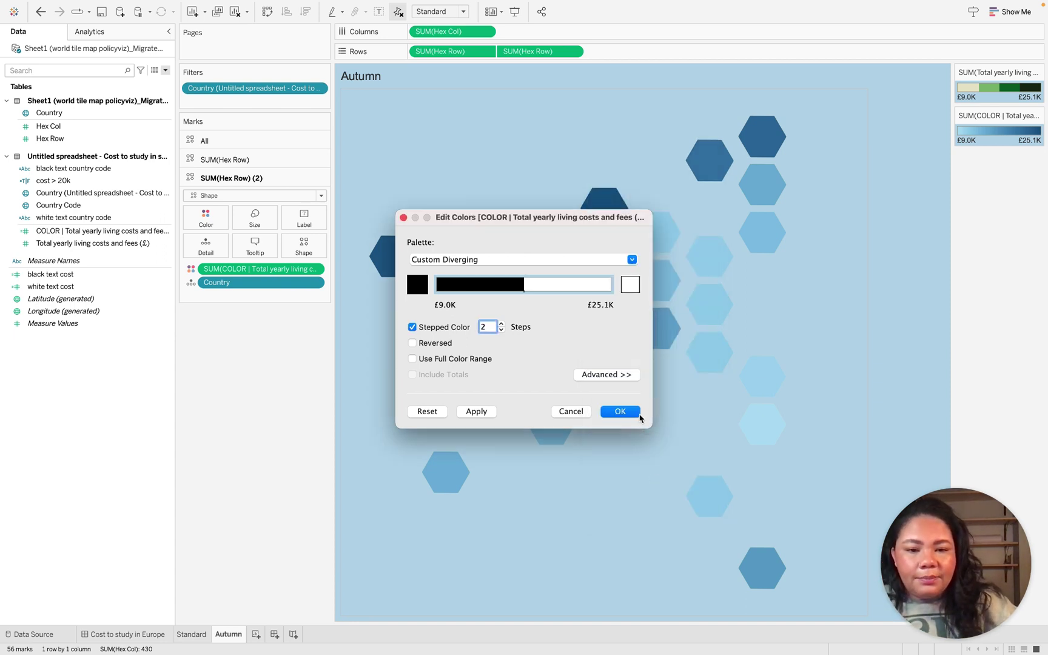
pyautogui.click(621, 412)
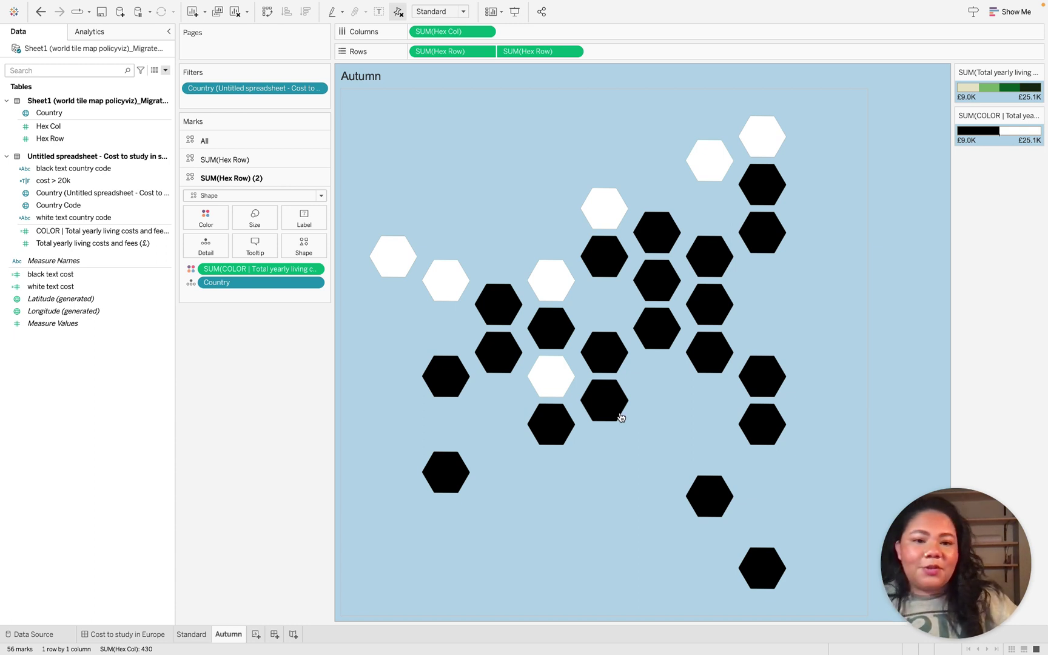
# - Add Country Code and Total yearly living costs and fees to the hex labels
pyautogui.click(66, 324)
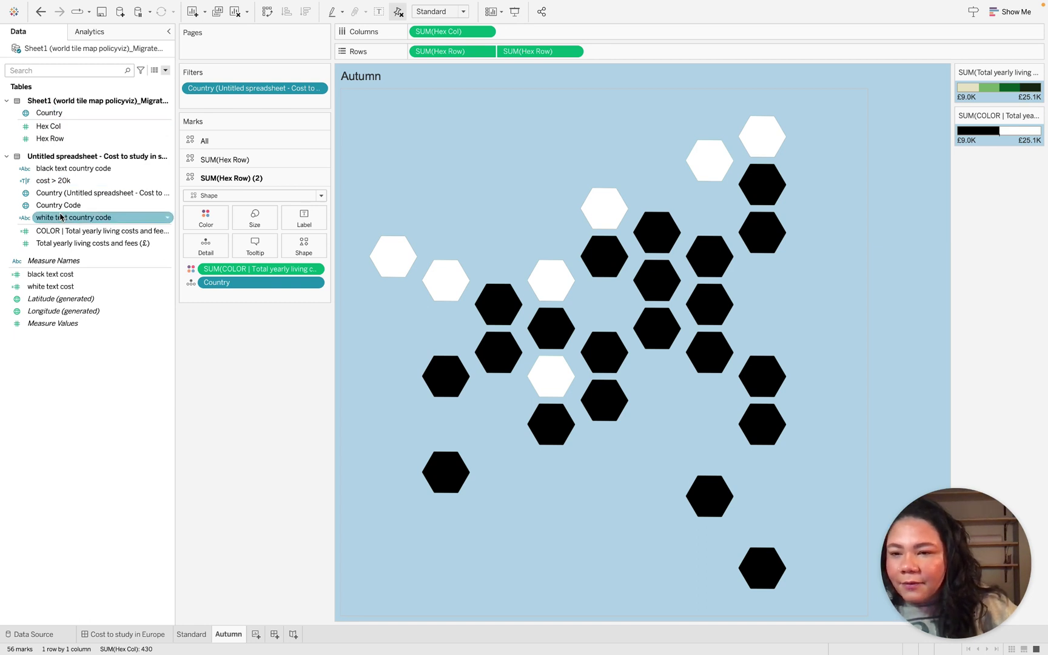
pyautogui.moveTo(61, 209); pyautogui.dragTo(307, 214)
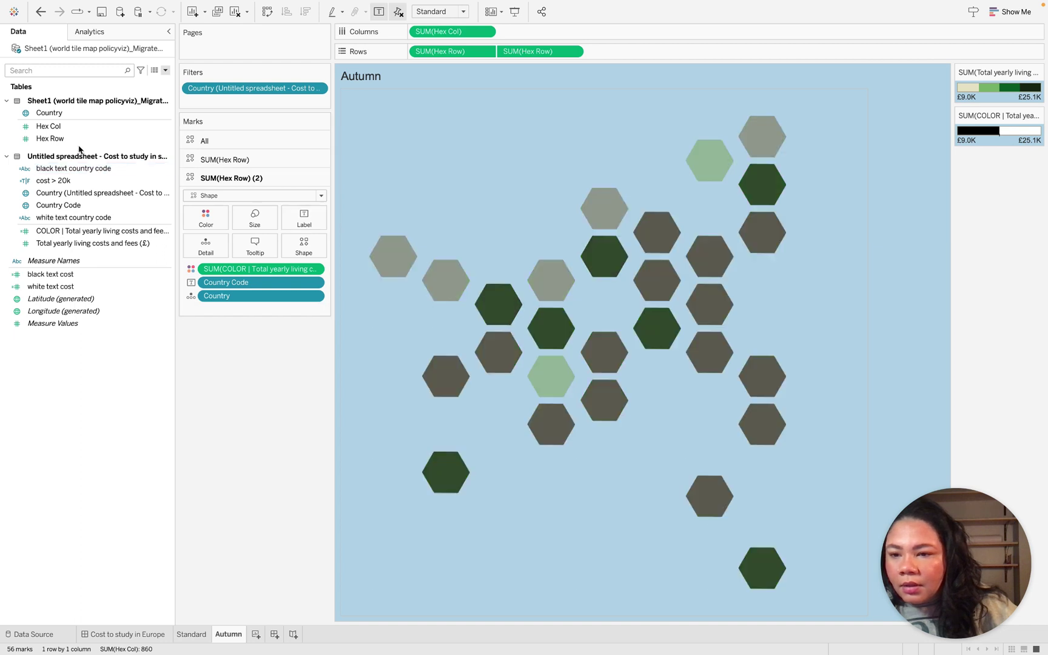
pyautogui.moveTo(68, 243); pyautogui.dragTo(297, 216)
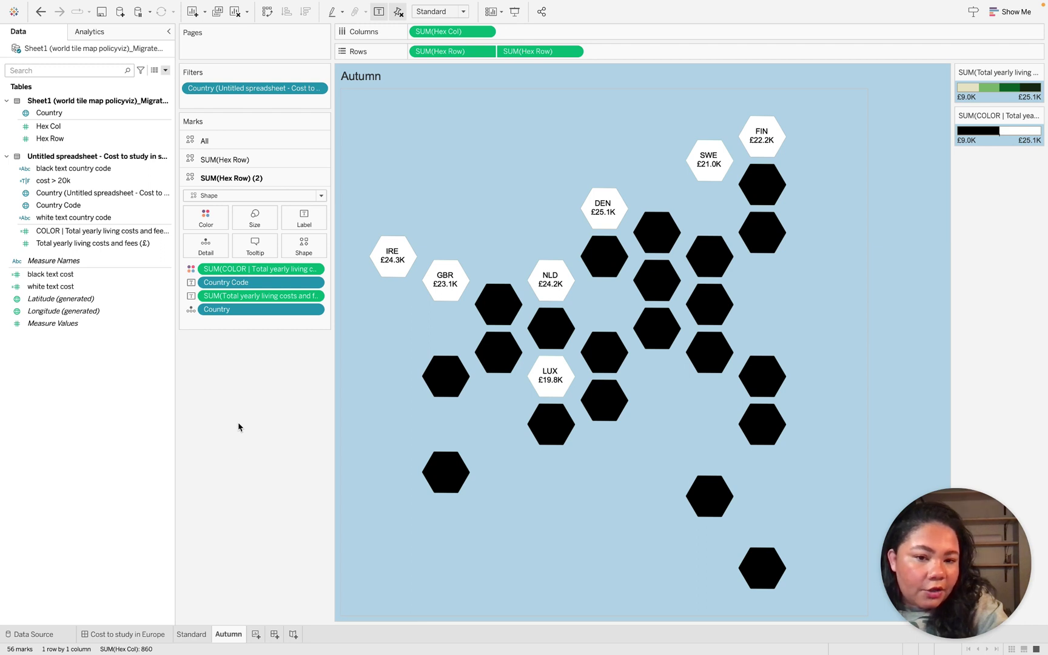
# - Set the hex label font colour to Match Mark Color
pyautogui.click(306, 223)
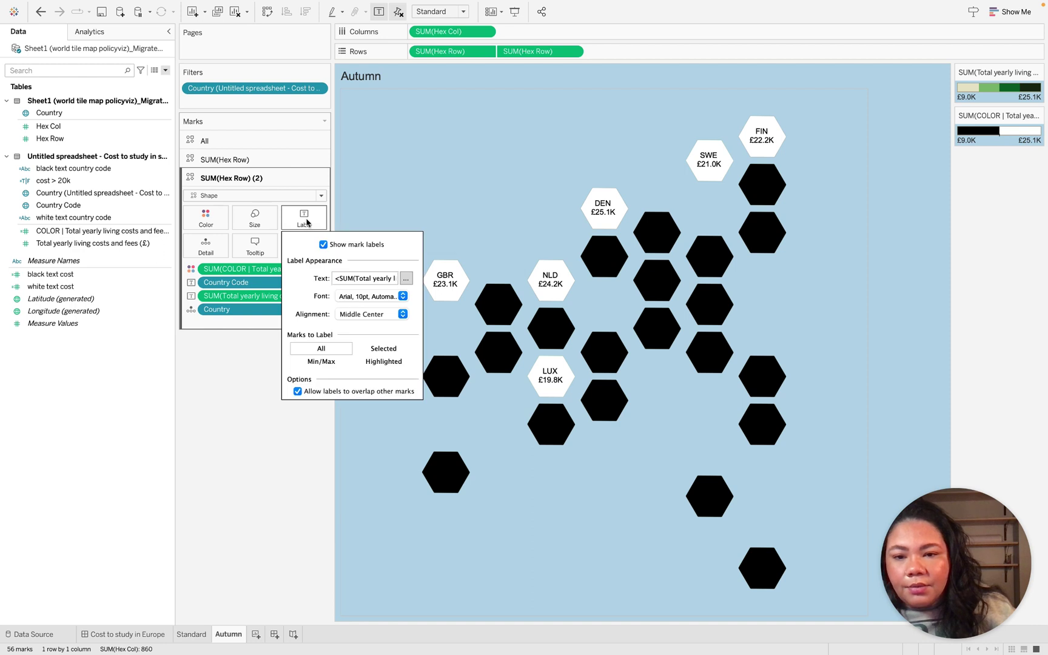
pyautogui.click(349, 297)
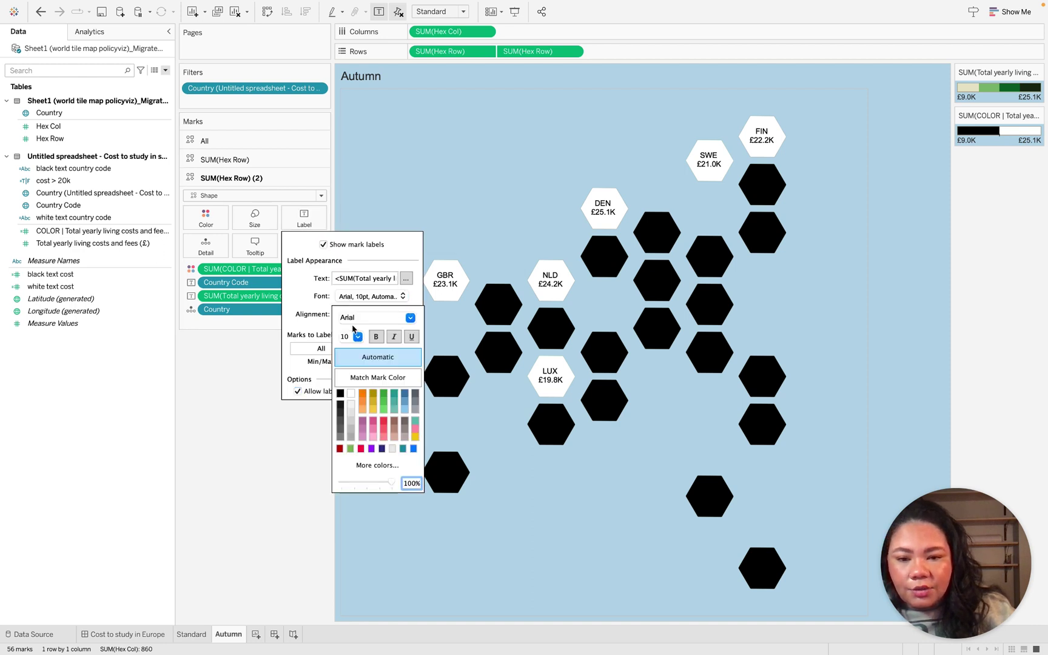
pyautogui.click(372, 379)
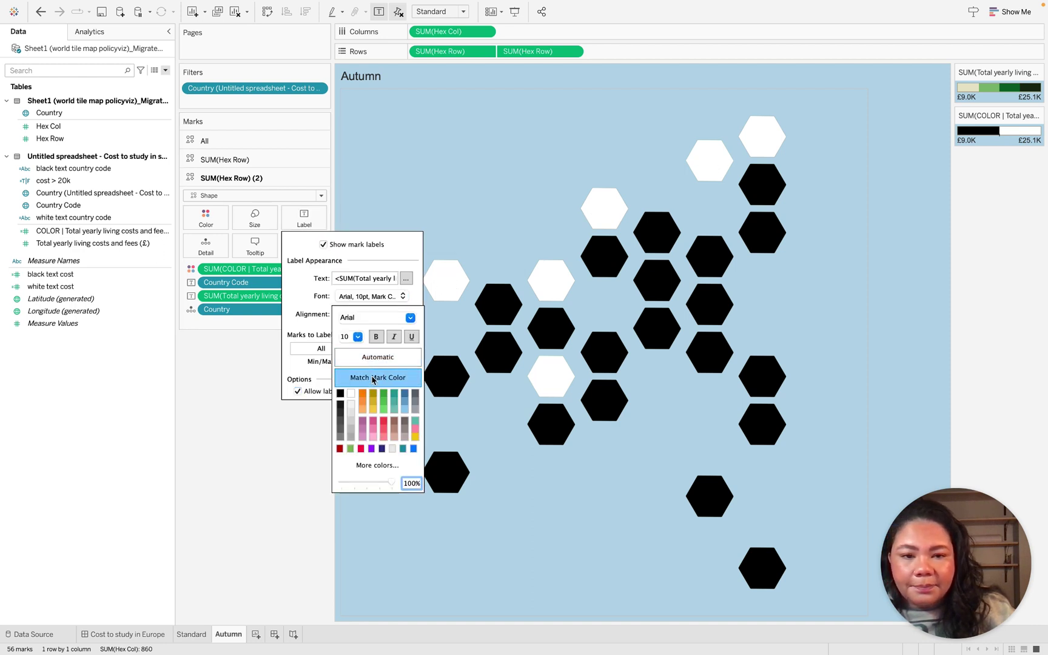
pyautogui.click(234, 403)
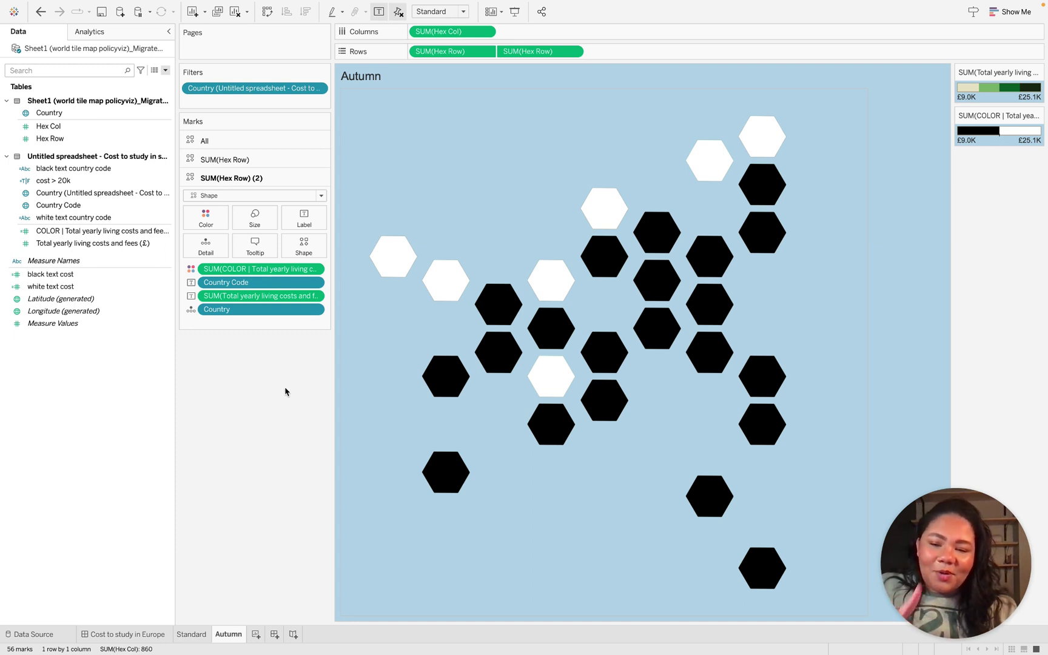
# - Reassign the hexagon mark to the empty square from the Transparent shape palette
pyautogui.click(298, 250)
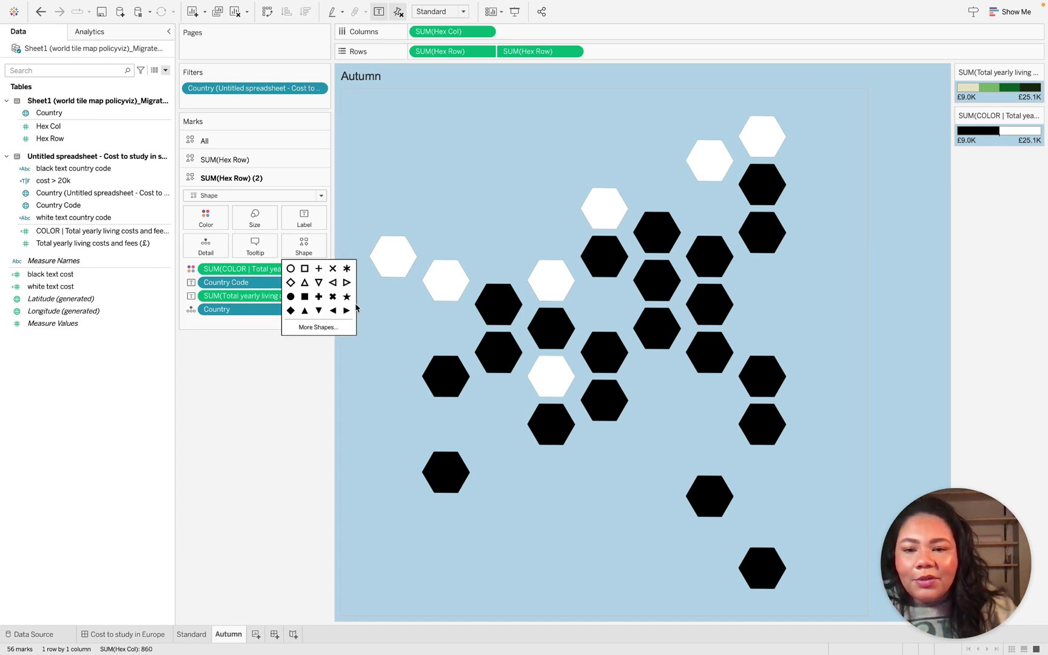
pyautogui.click(336, 327)
pyautogui.click(408, 249)
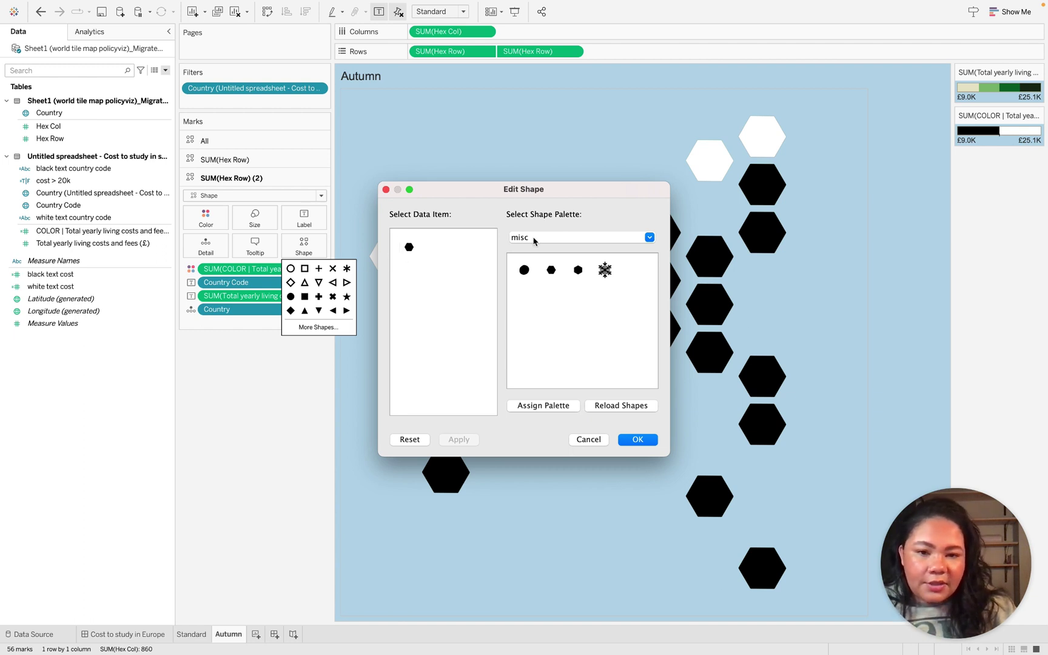
pyautogui.click(533, 238)
pyautogui.click(554, 215)
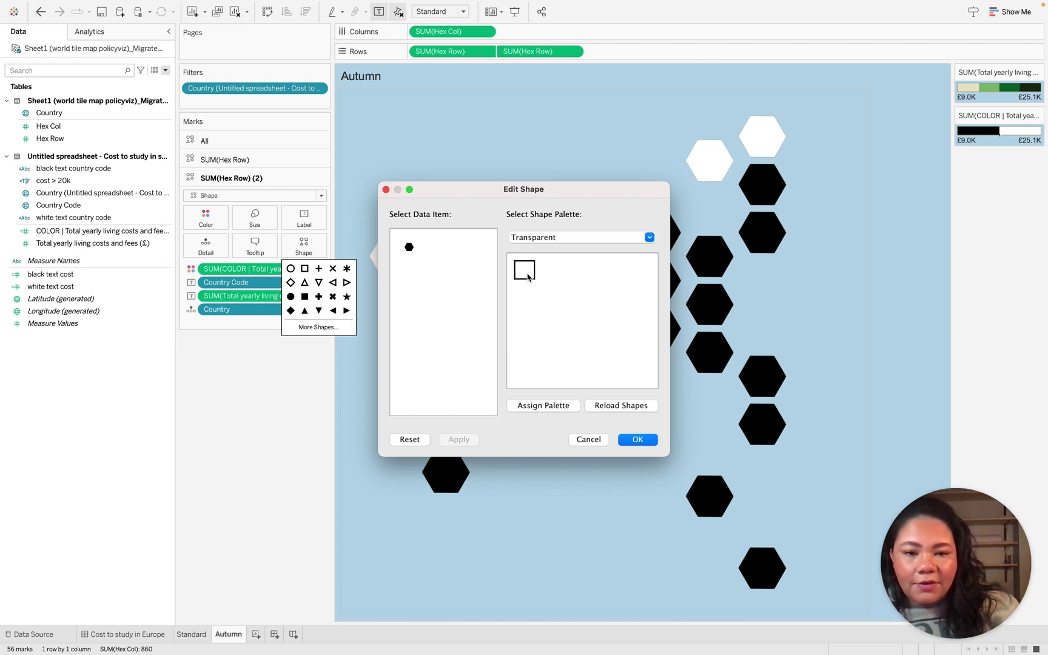
pyautogui.click(525, 270)
pyautogui.click(642, 439)
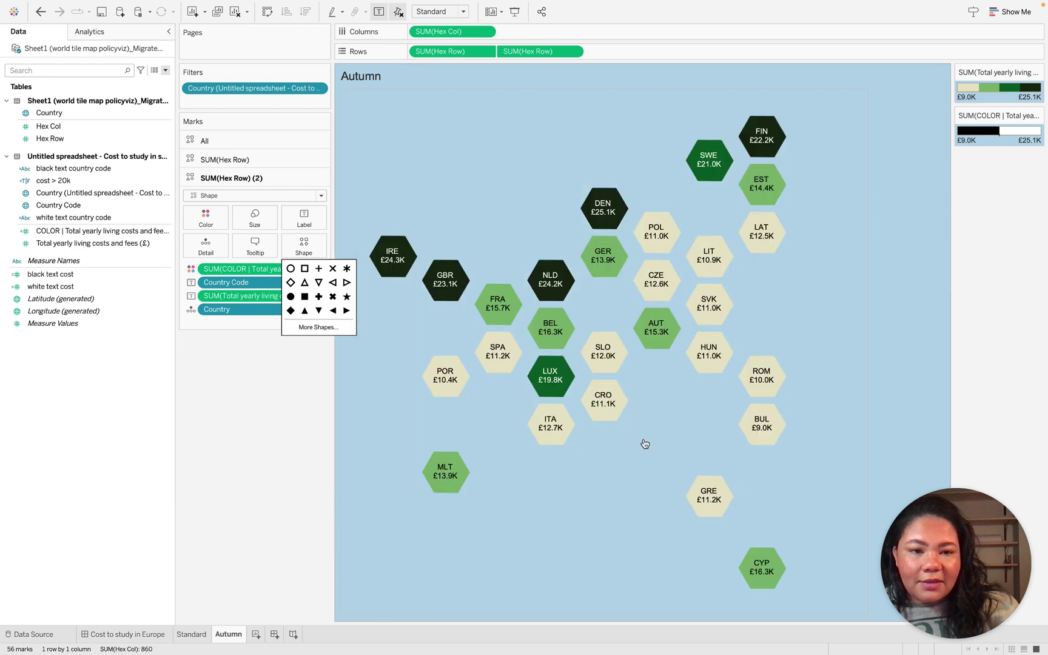
pyautogui.click(305, 426)
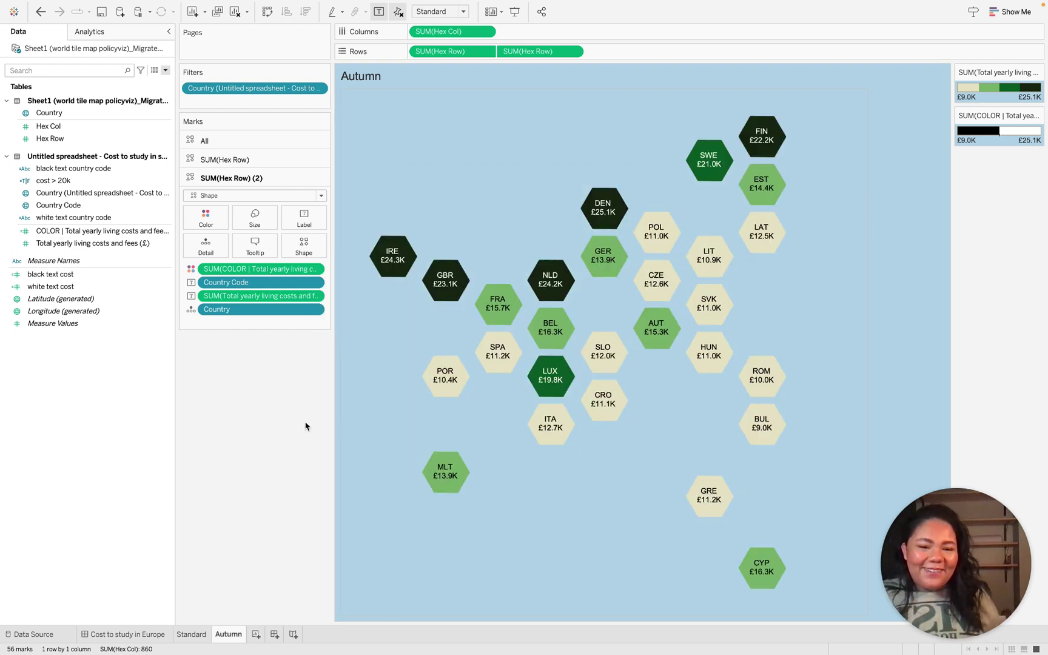
pyautogui.click(200, 635)
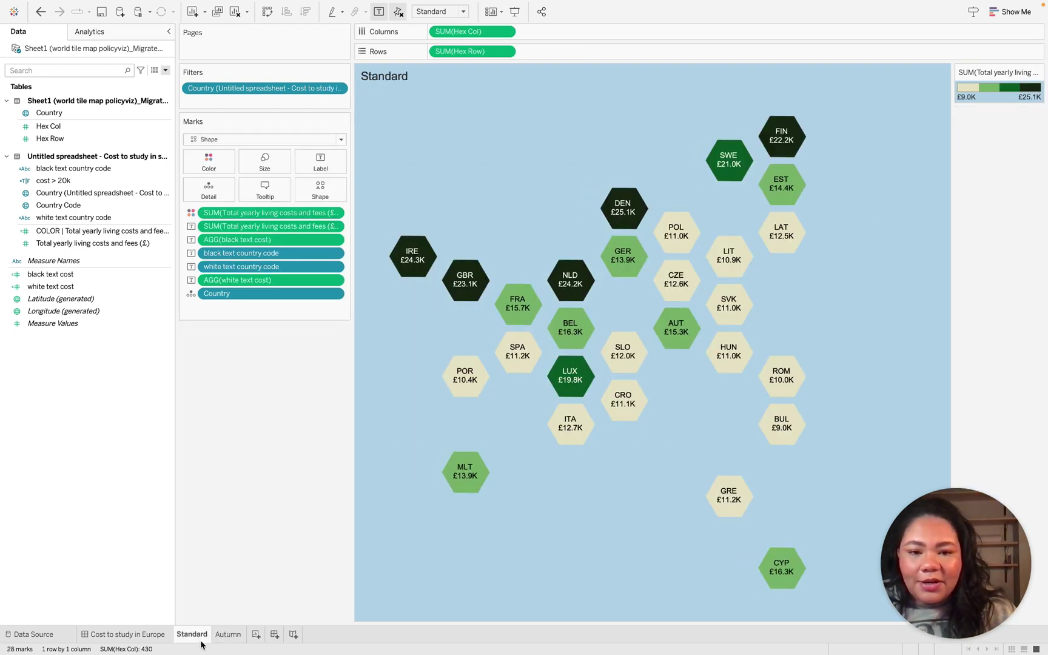
pyautogui.click(226, 635)
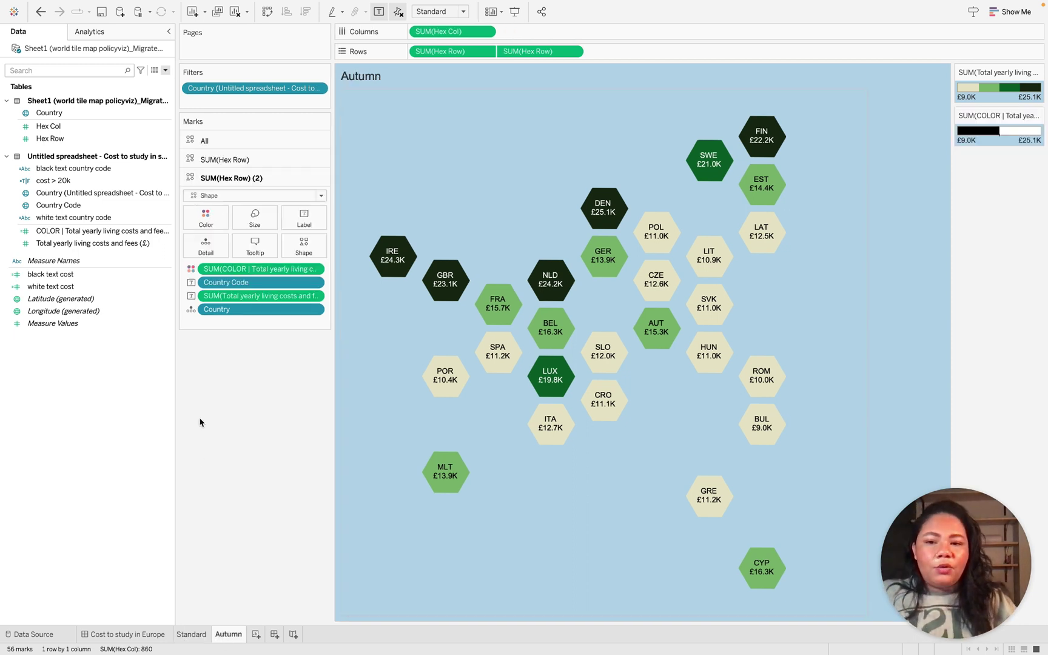